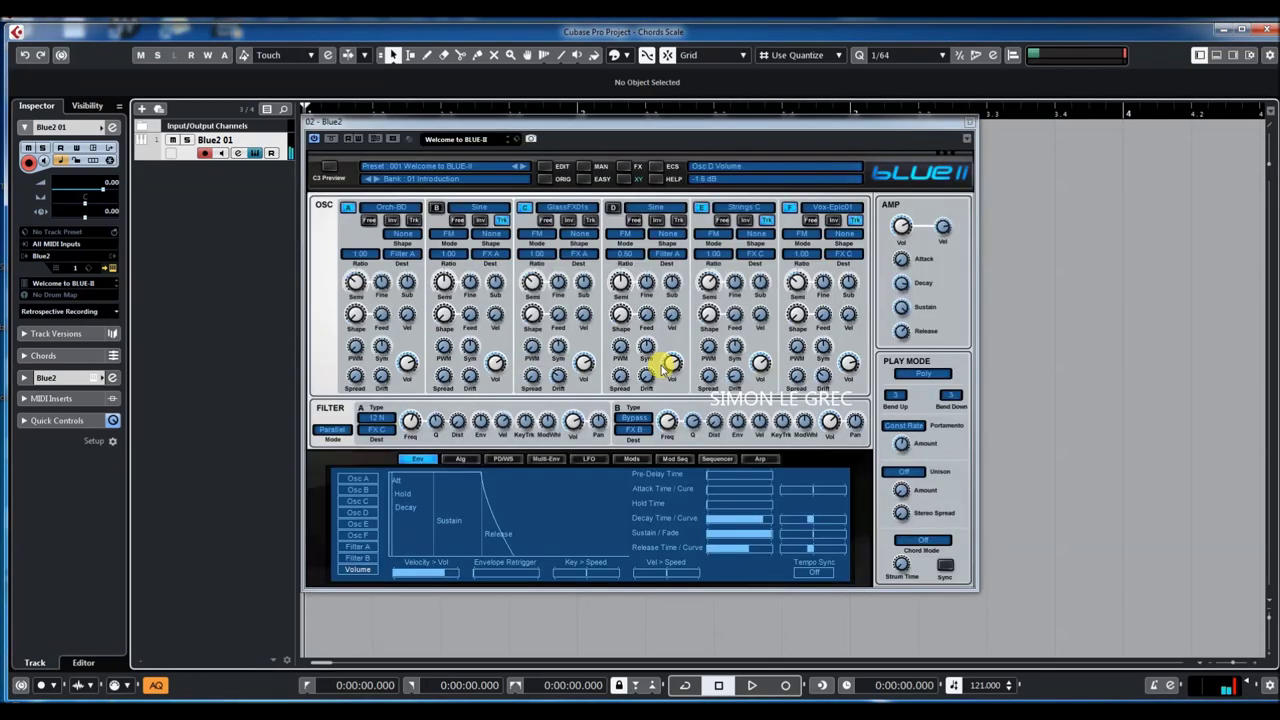
Audition the presets of the 01 Introduction bank one by one, from 002 Susurris JoMal up to 008 Choir Big BLUE
{"action": "left_click", "coordinate": [522, 168]}
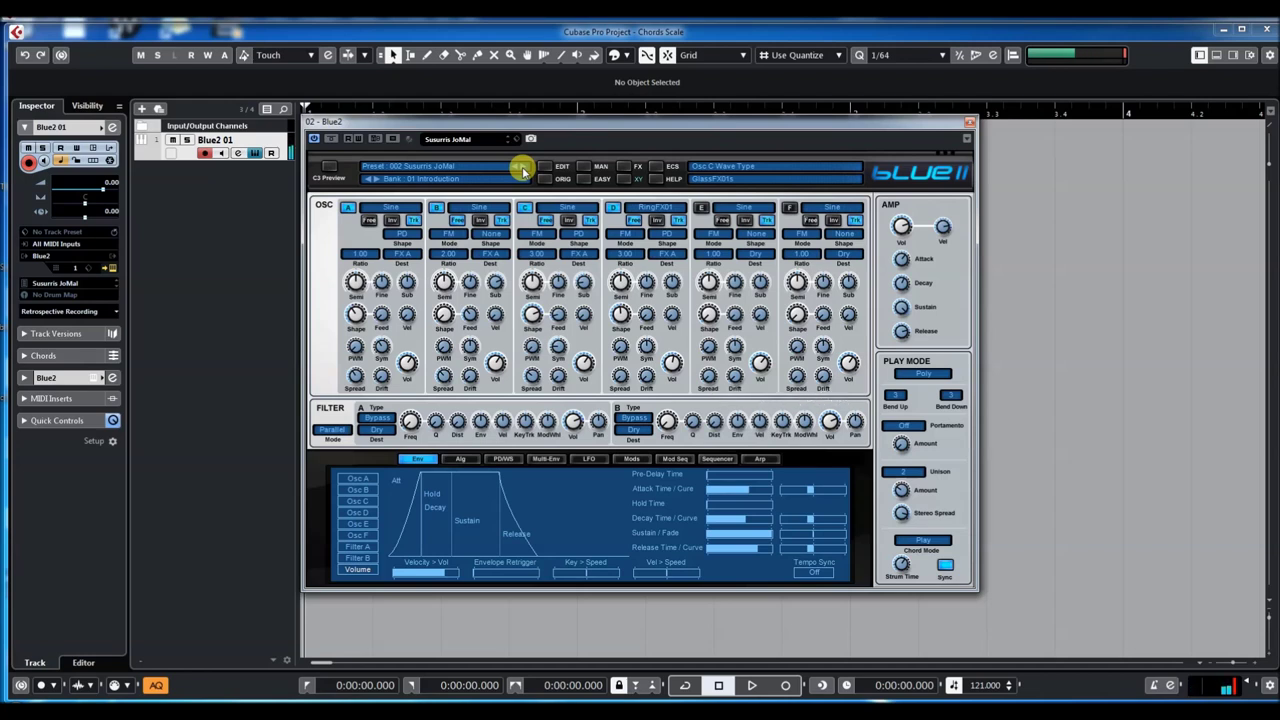
{"action": "left_click", "coordinate": [522, 167]}
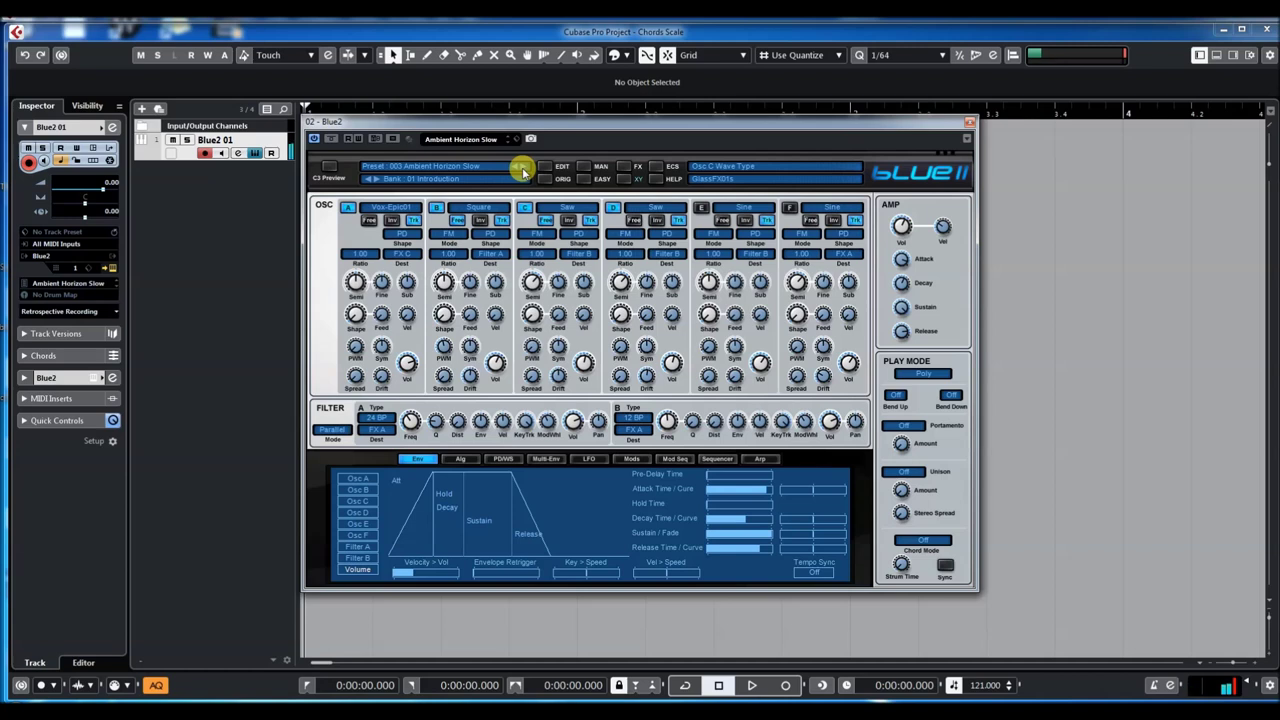
{"action": "left_click", "coordinate": [522, 170]}
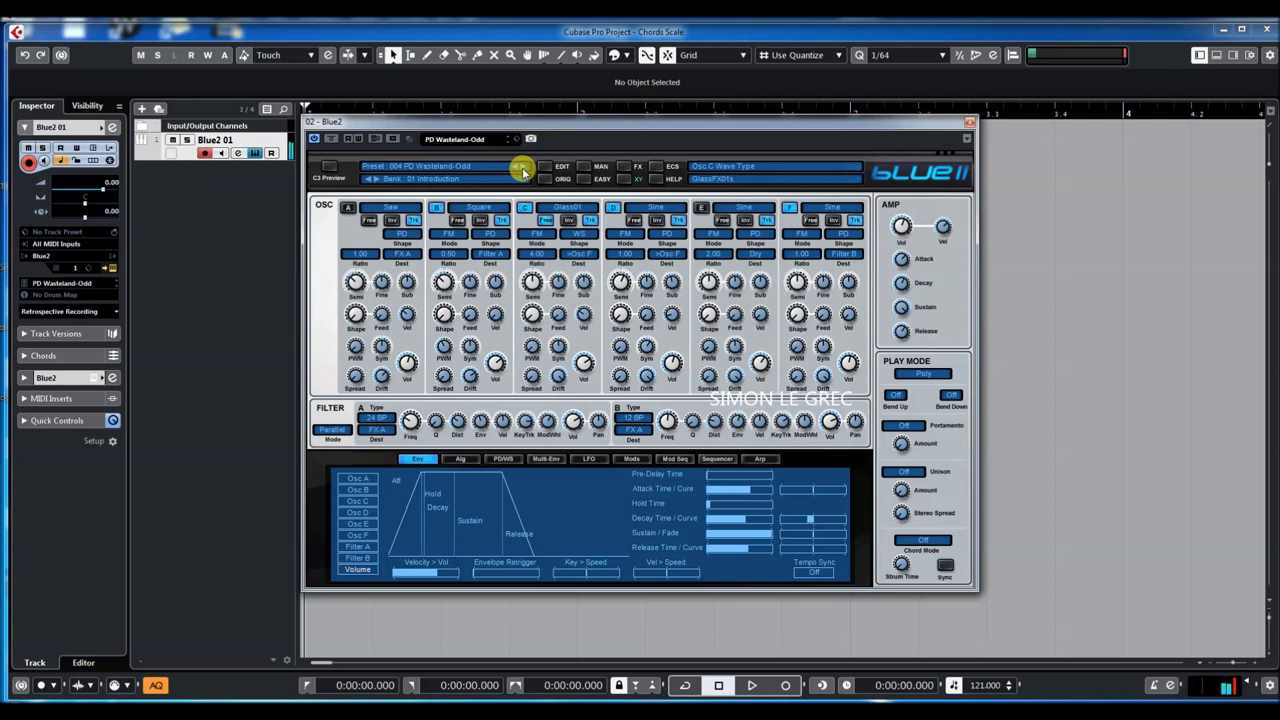
{"action": "left_click", "coordinate": [521, 167]}
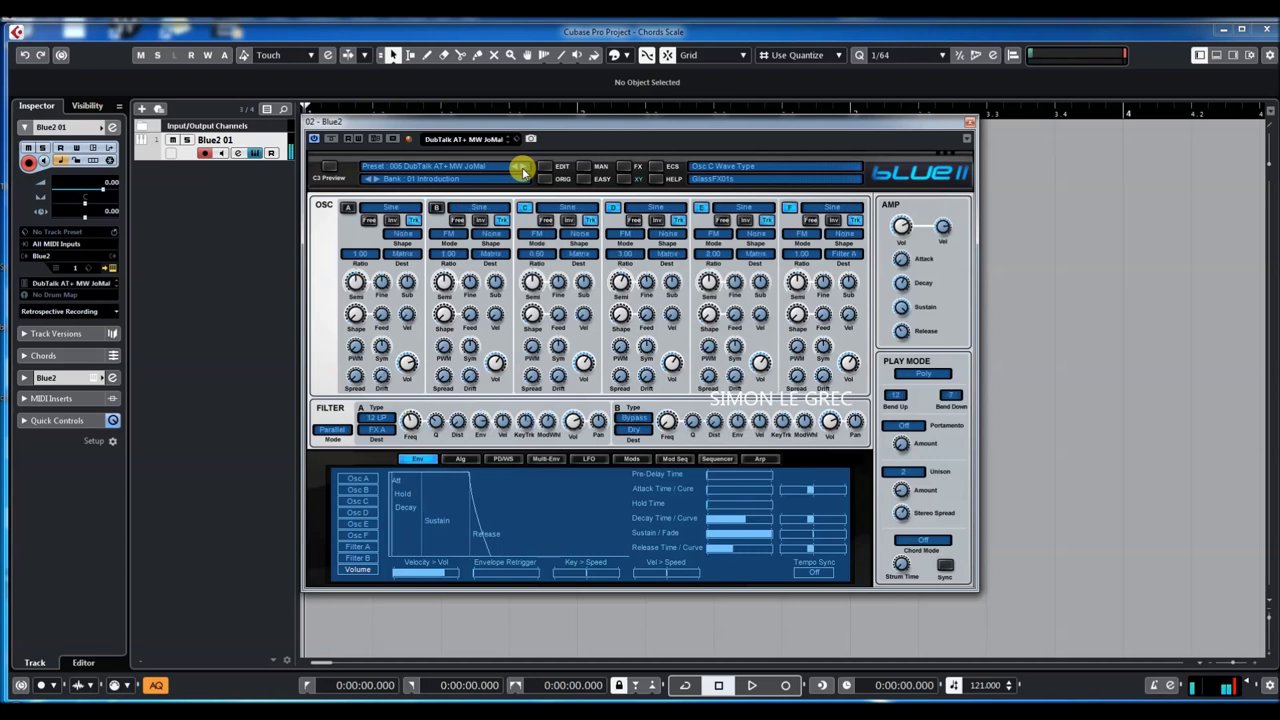
{"action": "left_click", "coordinate": [521, 170]}
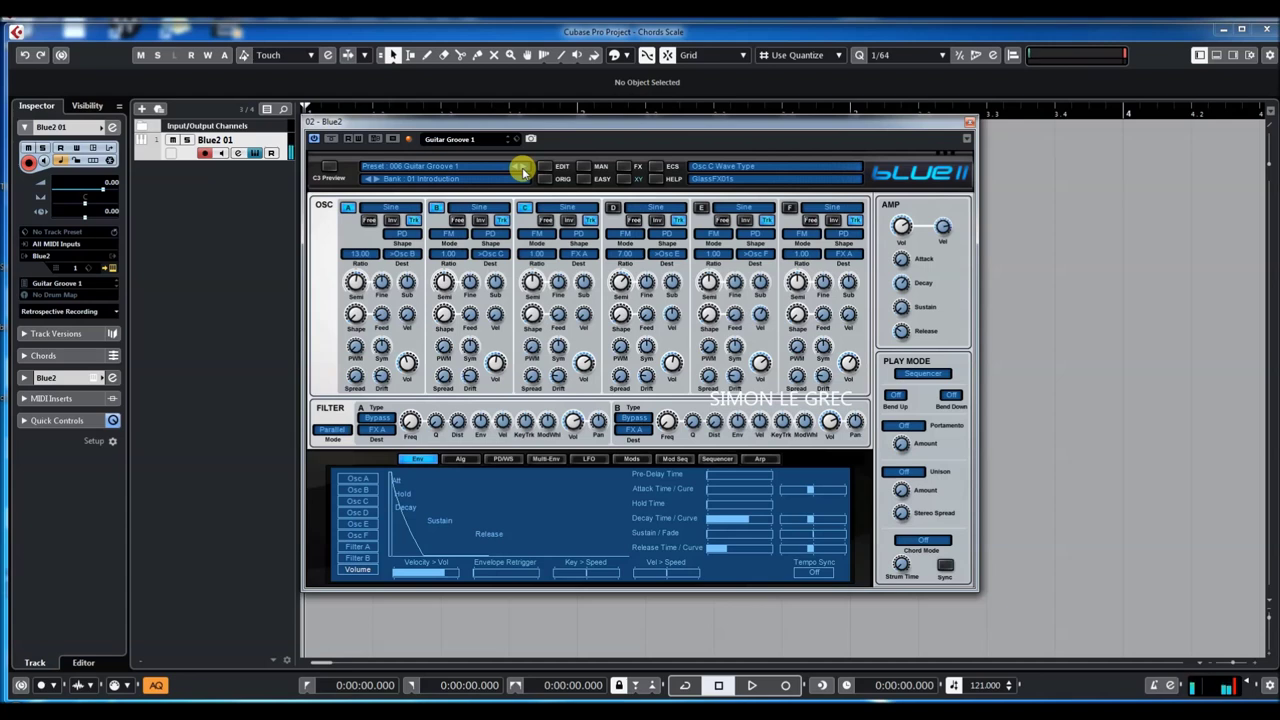
{"action": "left_click", "coordinate": [522, 170]}
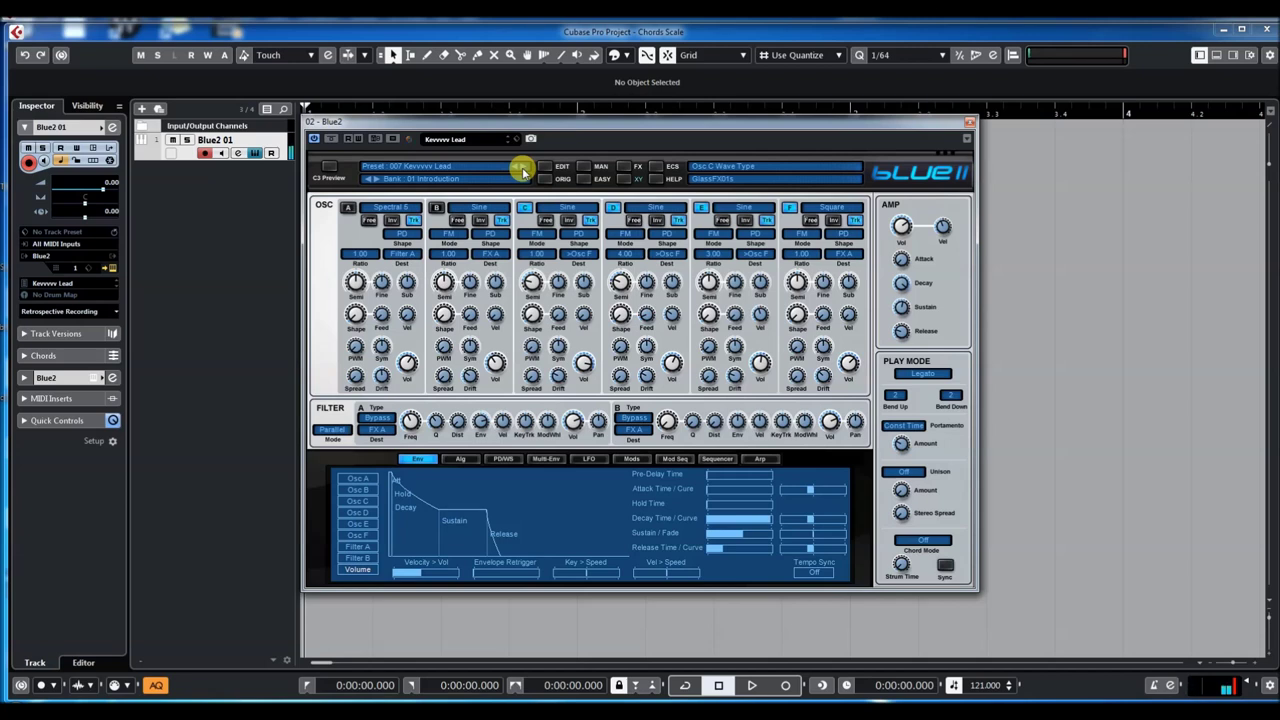
{"action": "left_click", "coordinate": [521, 171]}
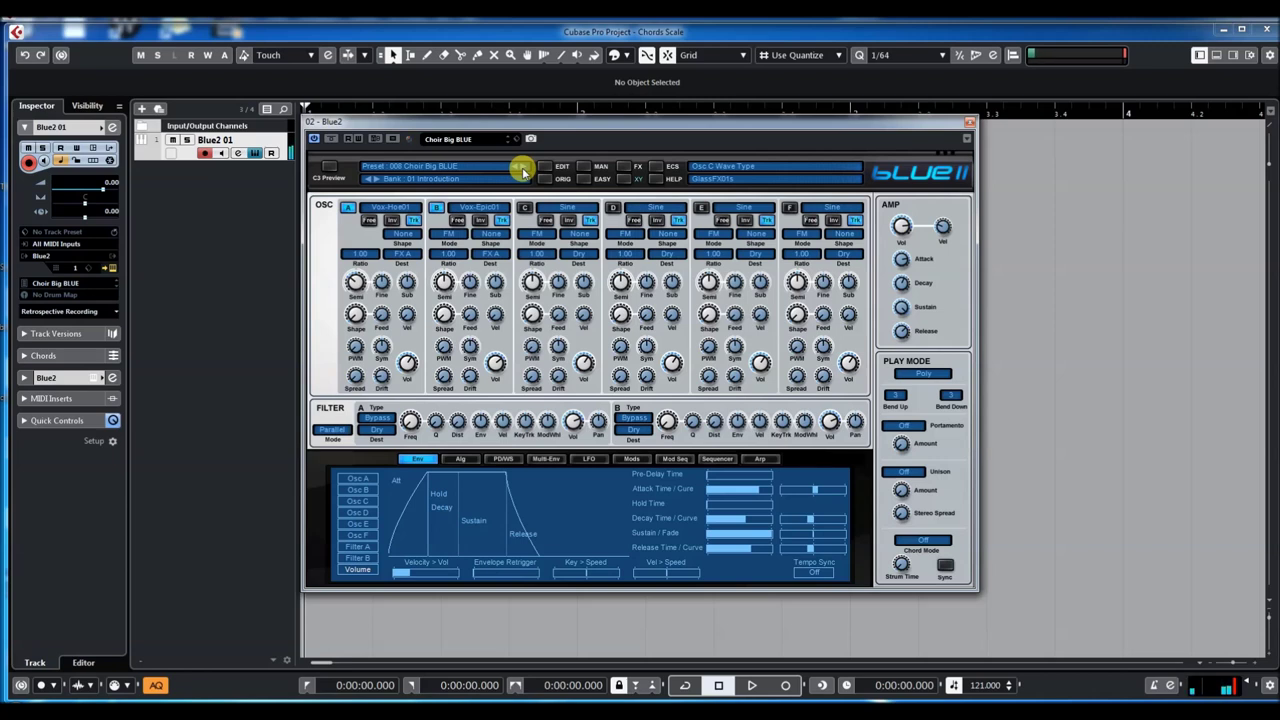
Continue auditioning the Introduction bank one preset at a time, from 009 Impact Keys JoMal up to 016 shArp JoMal
{"action": "left_click", "coordinate": [521, 169]}
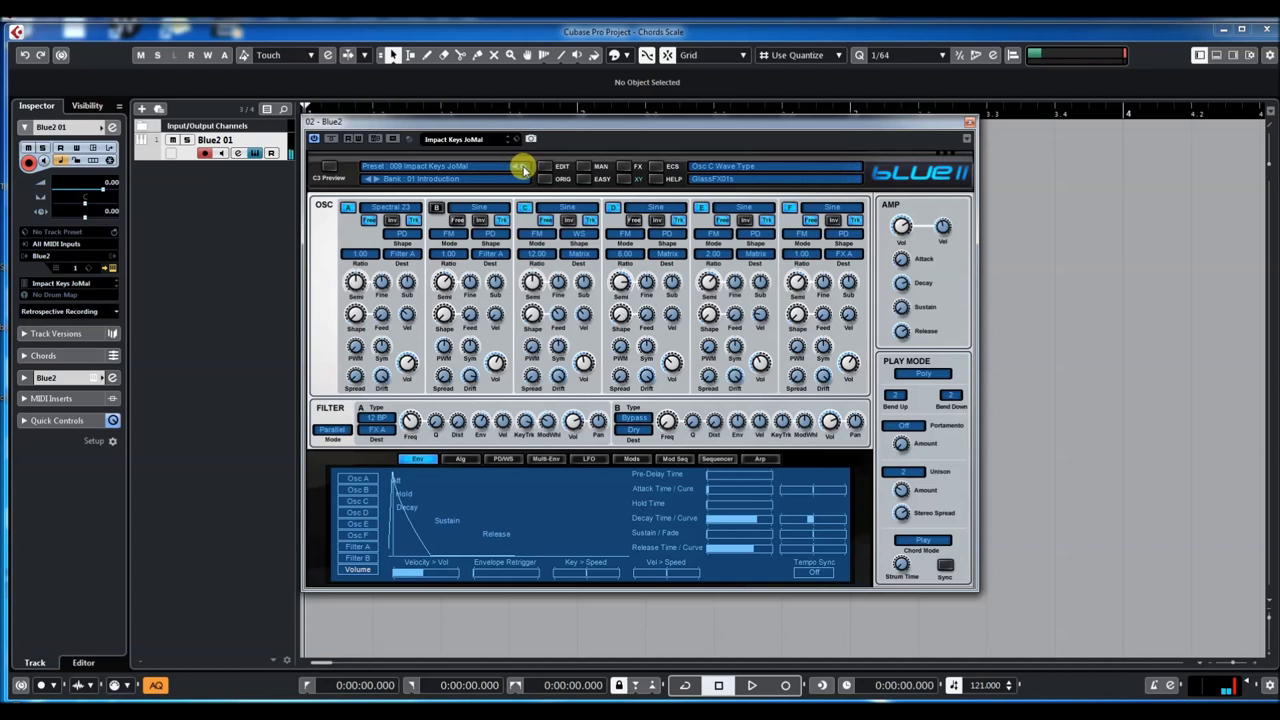
{"action": "left_click", "coordinate": [522, 169]}
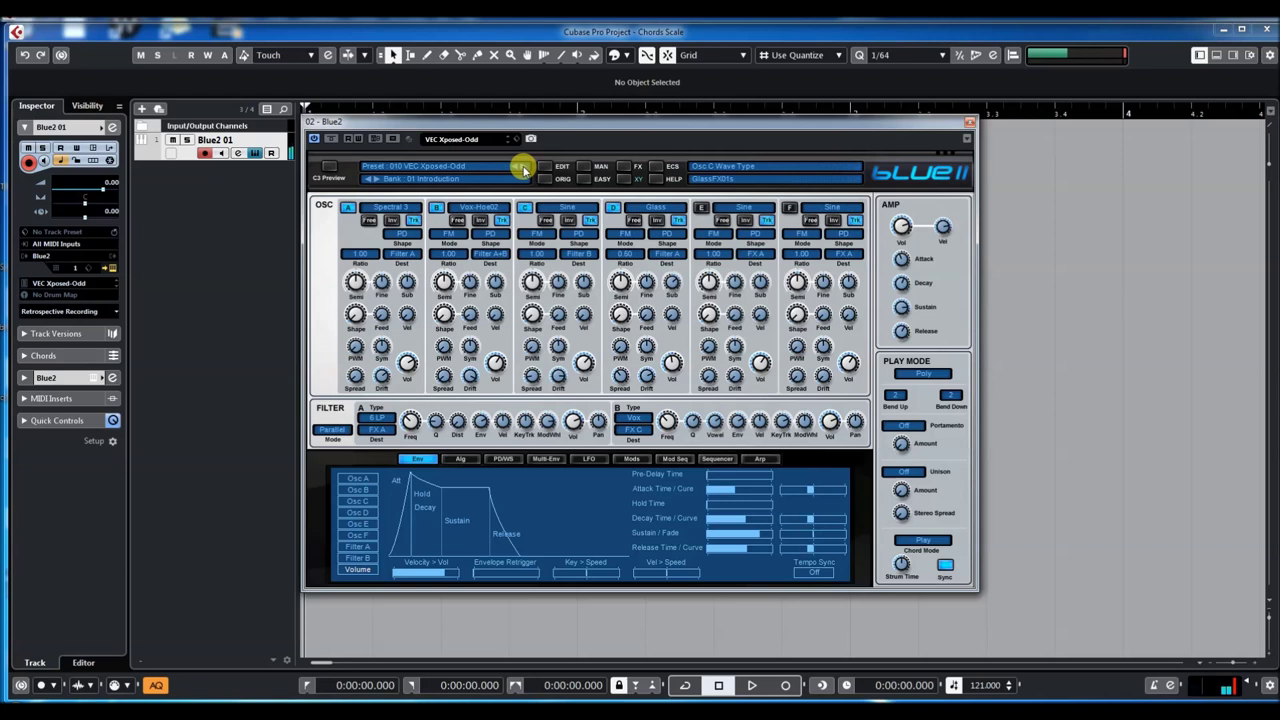
{"action": "left_click", "coordinate": [522, 169]}
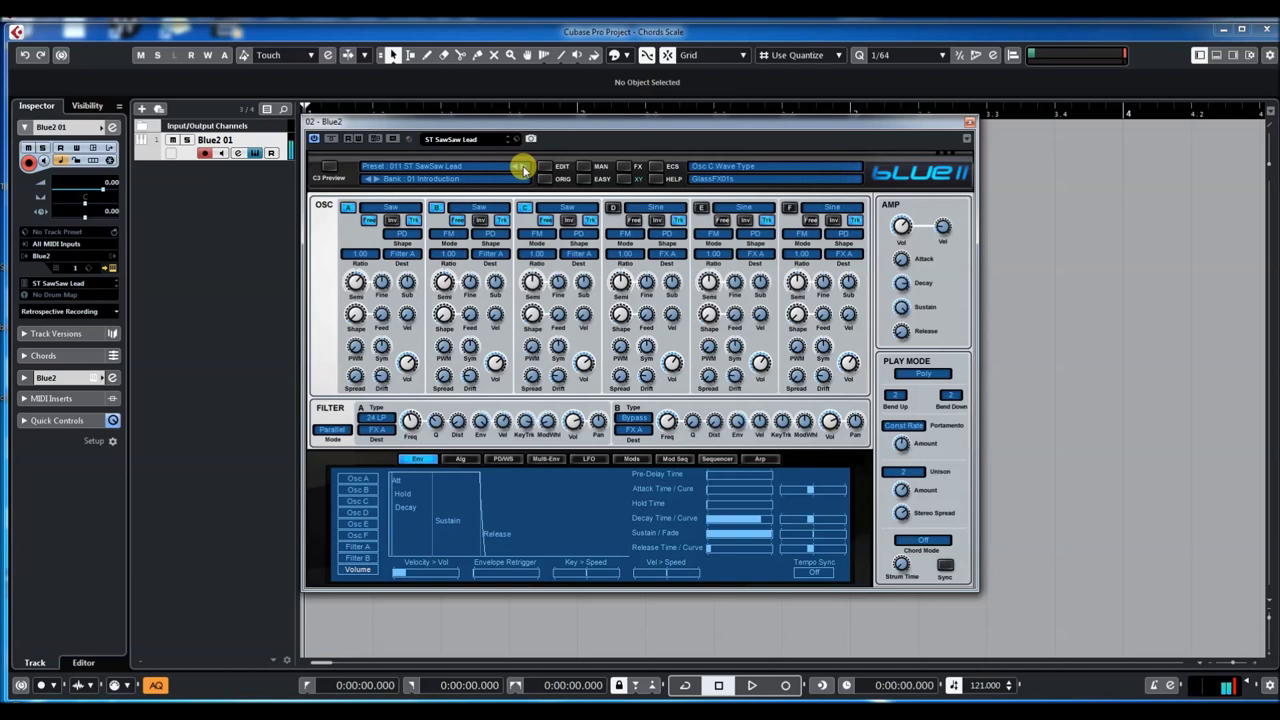
{"action": "left_click", "coordinate": [523, 168]}
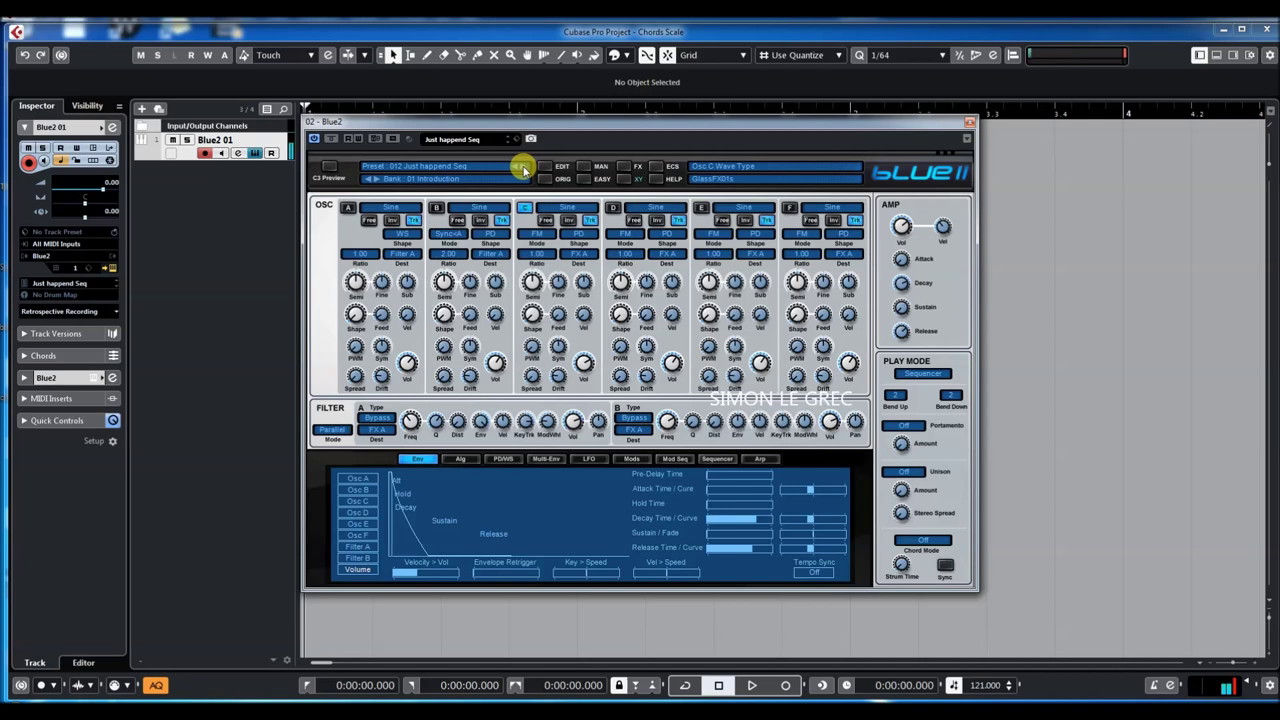
{"action": "left_click", "coordinate": [524, 170]}
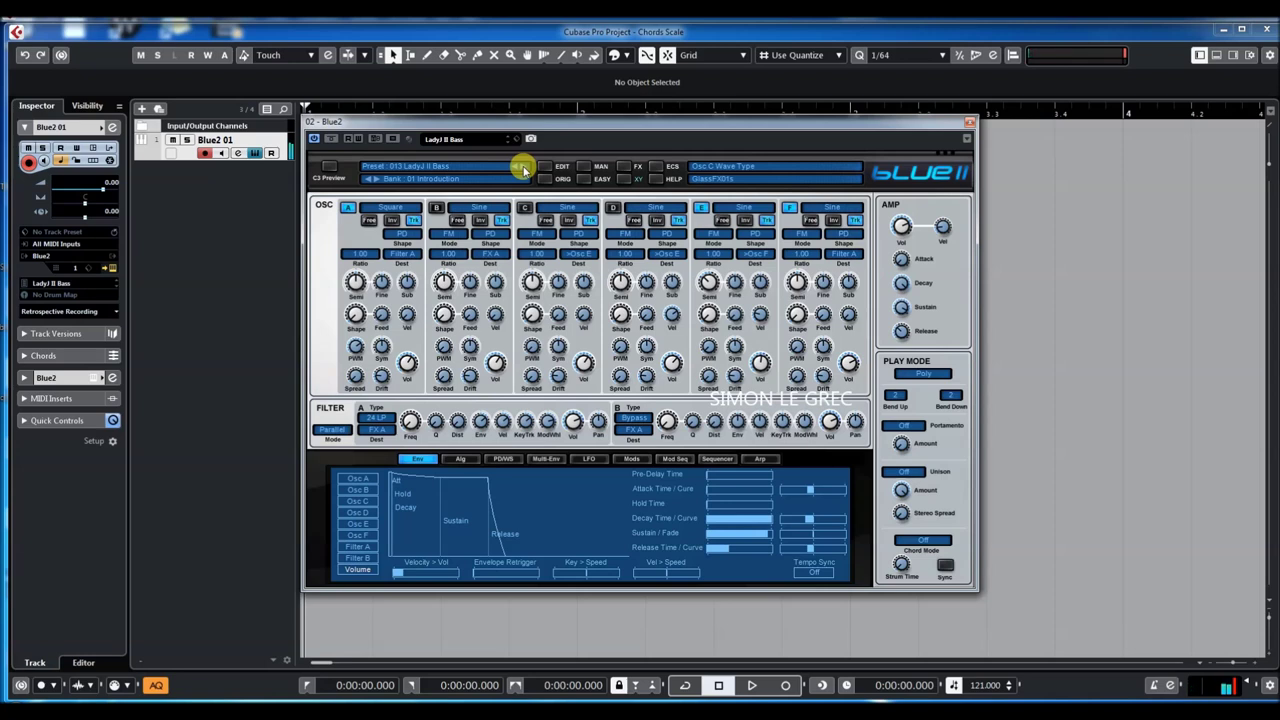
{"action": "left_click", "coordinate": [523, 168]}
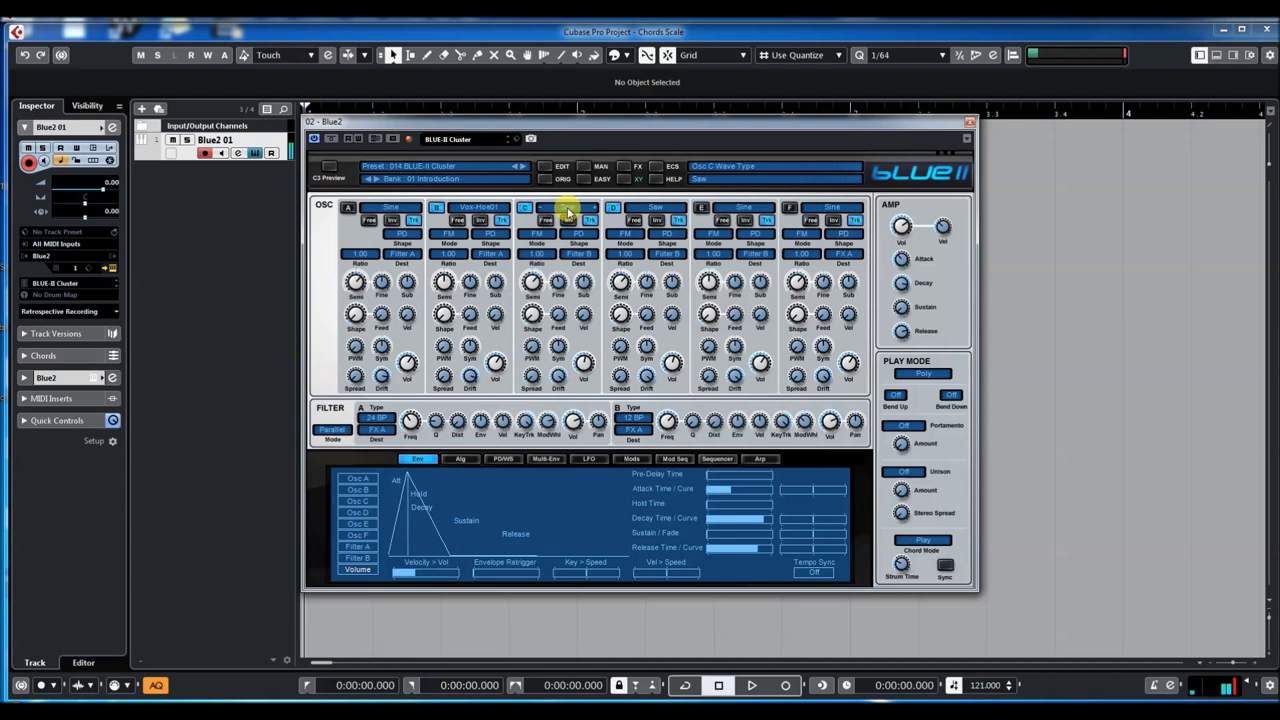
{"action": "left_click", "coordinate": [521, 167]}
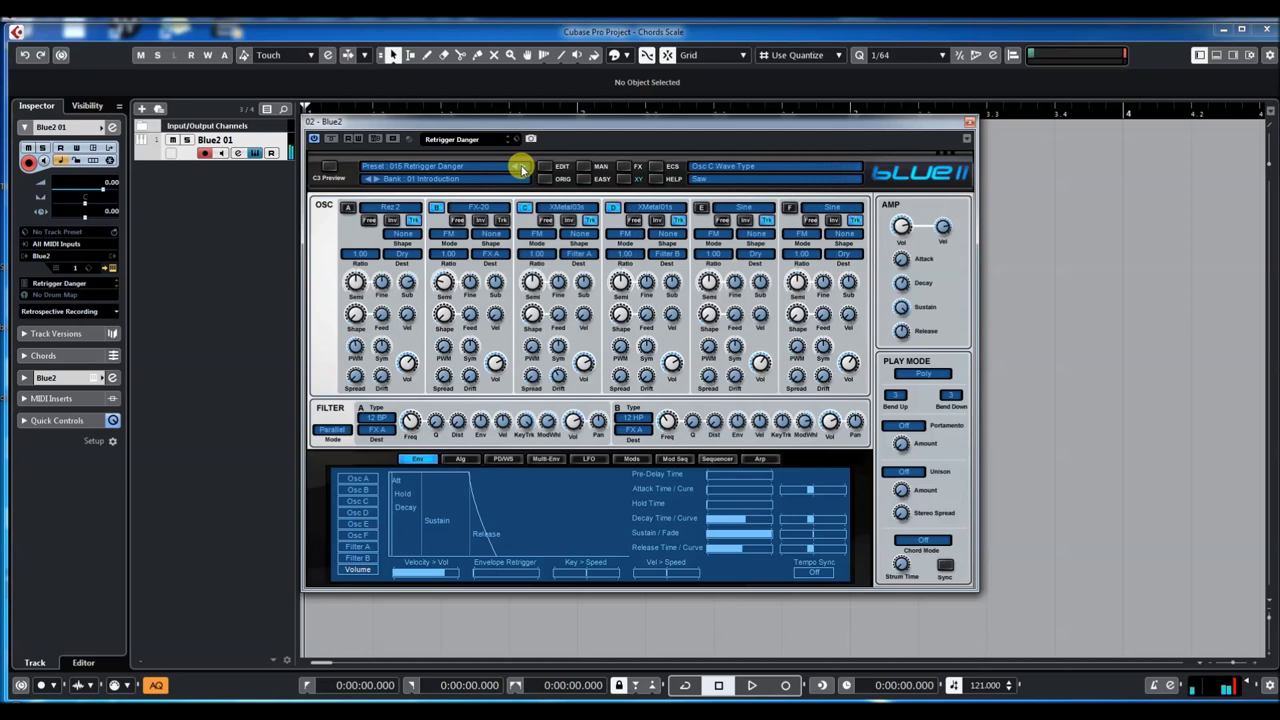
{"action": "left_click", "coordinate": [521, 168]}
Load preset 027 SEQ Rhythmic1-Odd directly from the list of presets 1 to 32
{"action": "left_click", "coordinate": [410, 170]}
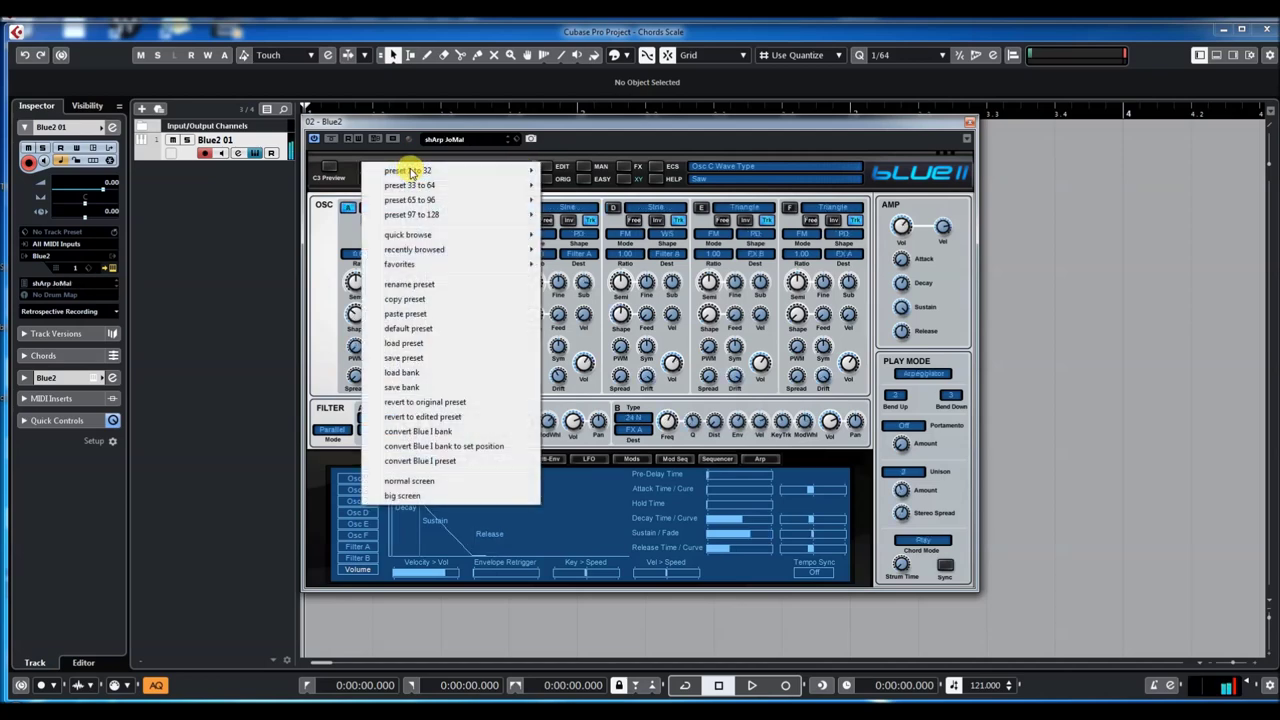
{"action": "mouse_move", "coordinate": [432, 174]}
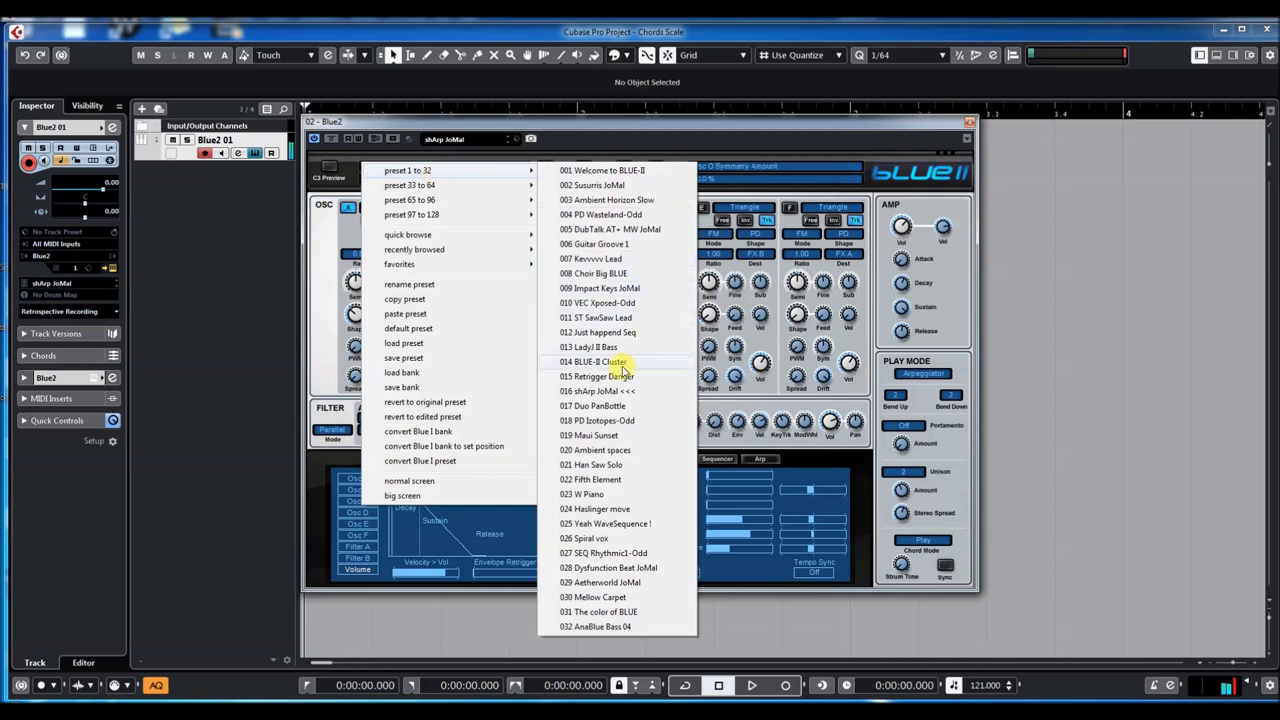
{"action": "left_click", "coordinate": [585, 554]}
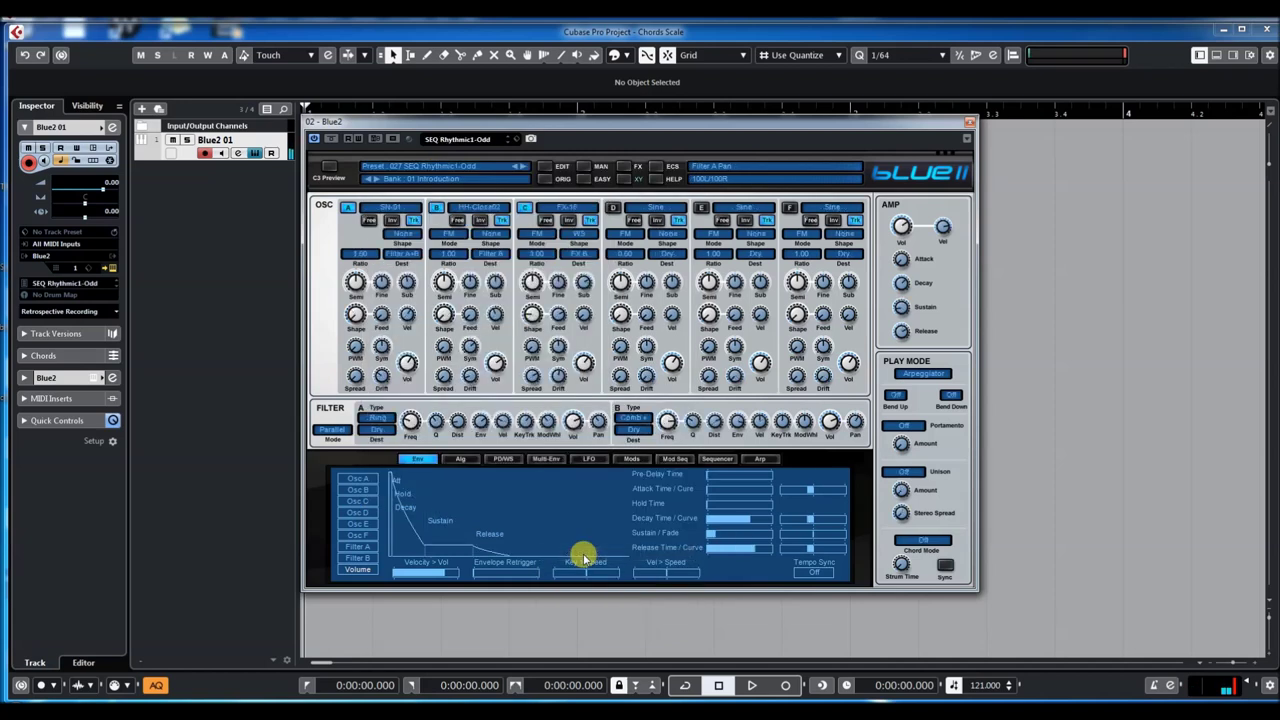
Load preset 024 Haslinger move and audition the presets following it, up to 028 Dysfunction Beat JoMal
{"action": "left_click", "coordinate": [446, 167]}
{"action": "mouse_move", "coordinate": [456, 171]}
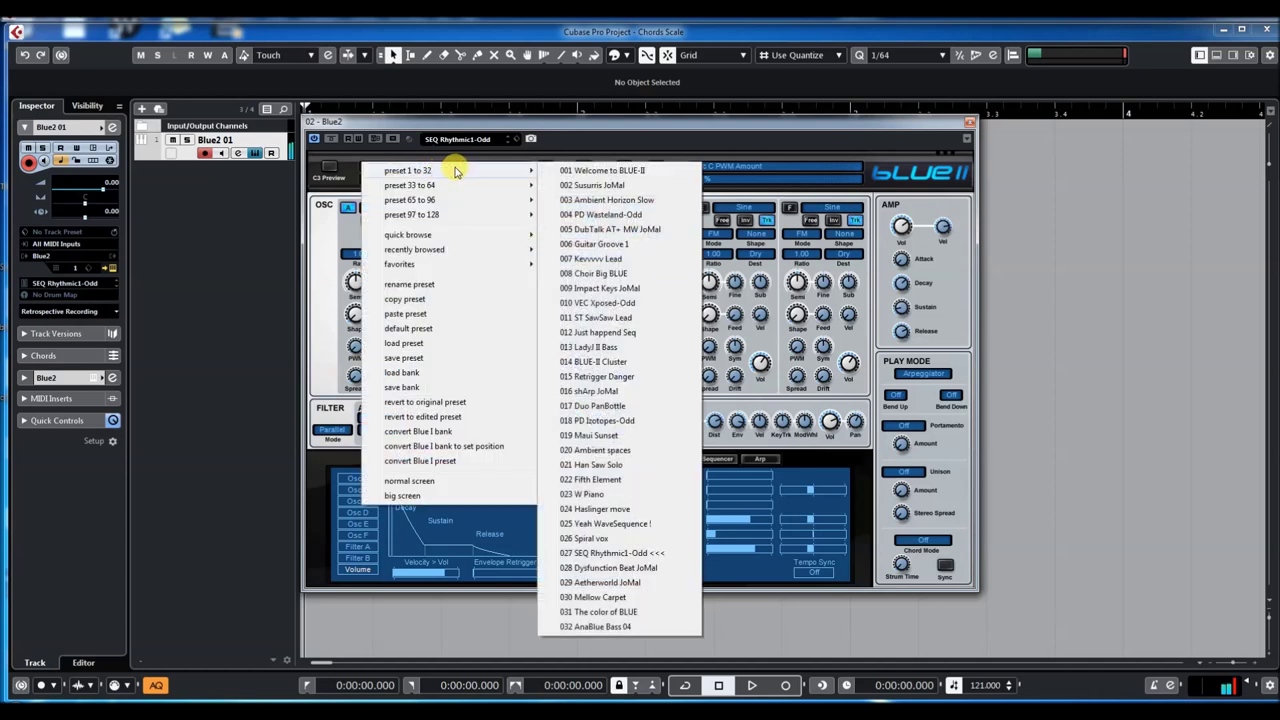
{"action": "left_click", "coordinate": [596, 509]}
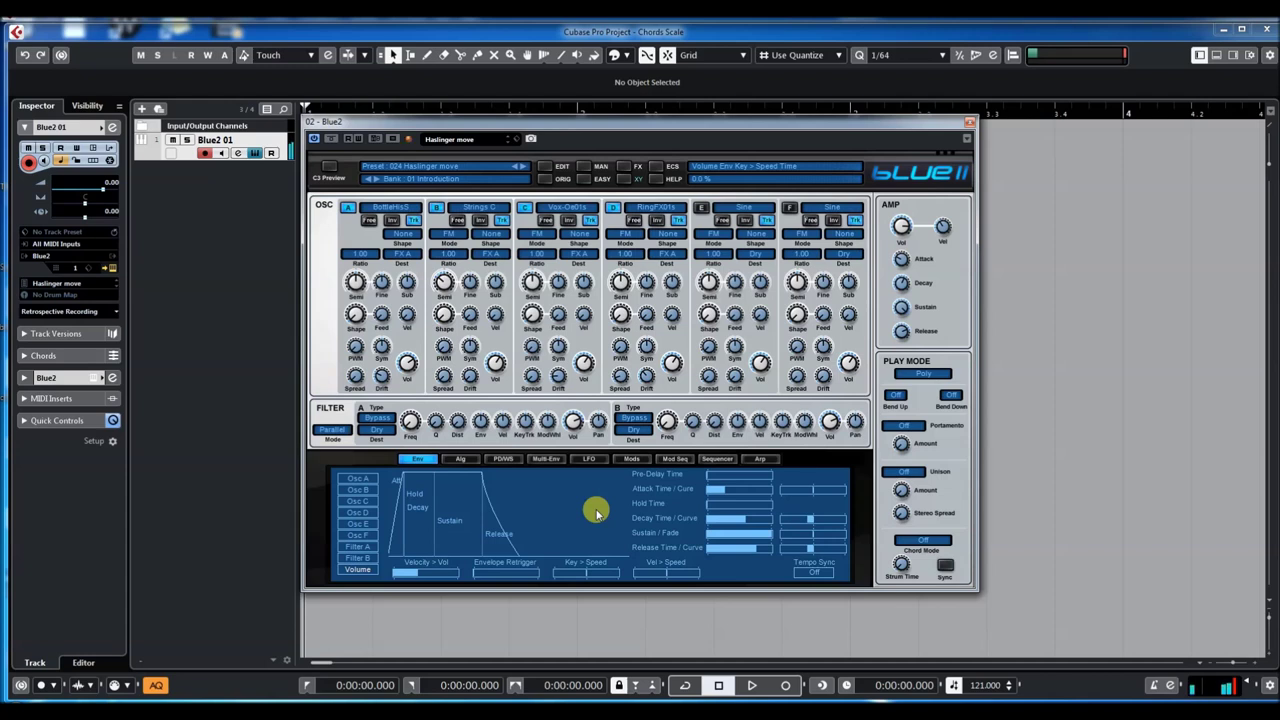
{"action": "left_click", "coordinate": [521, 167]}
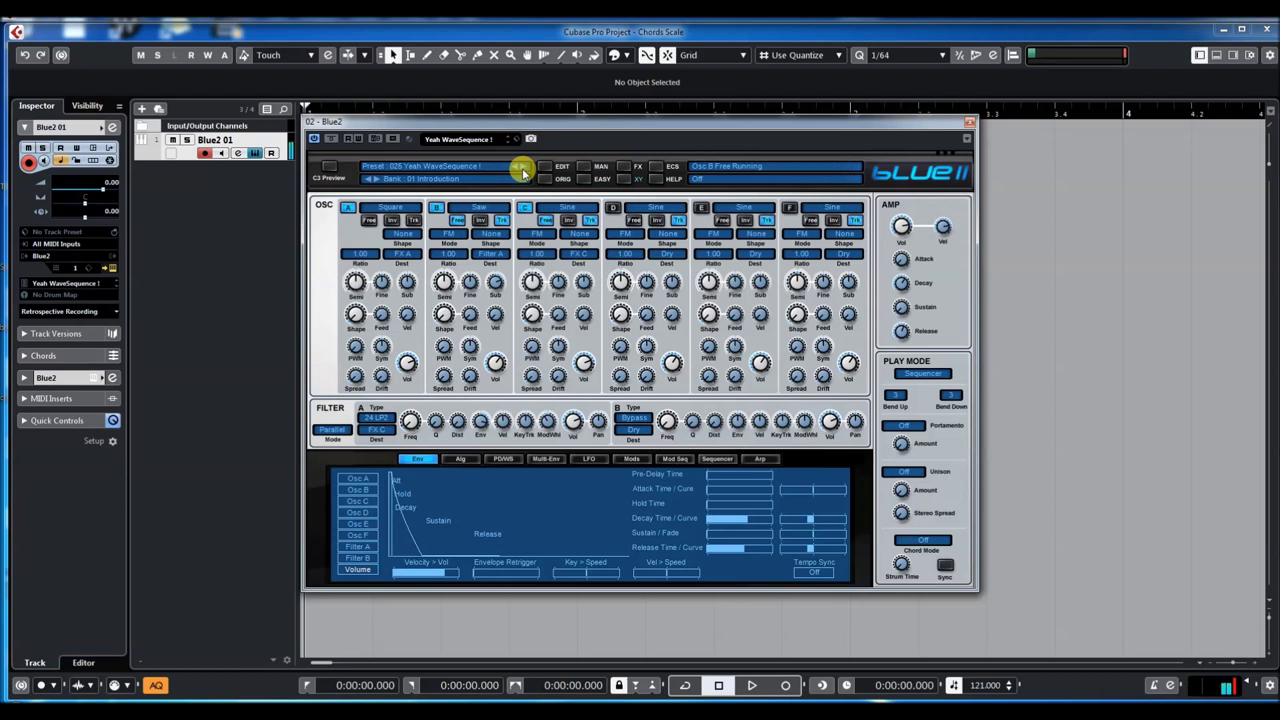
{"action": "left_click", "coordinate": [521, 166]}
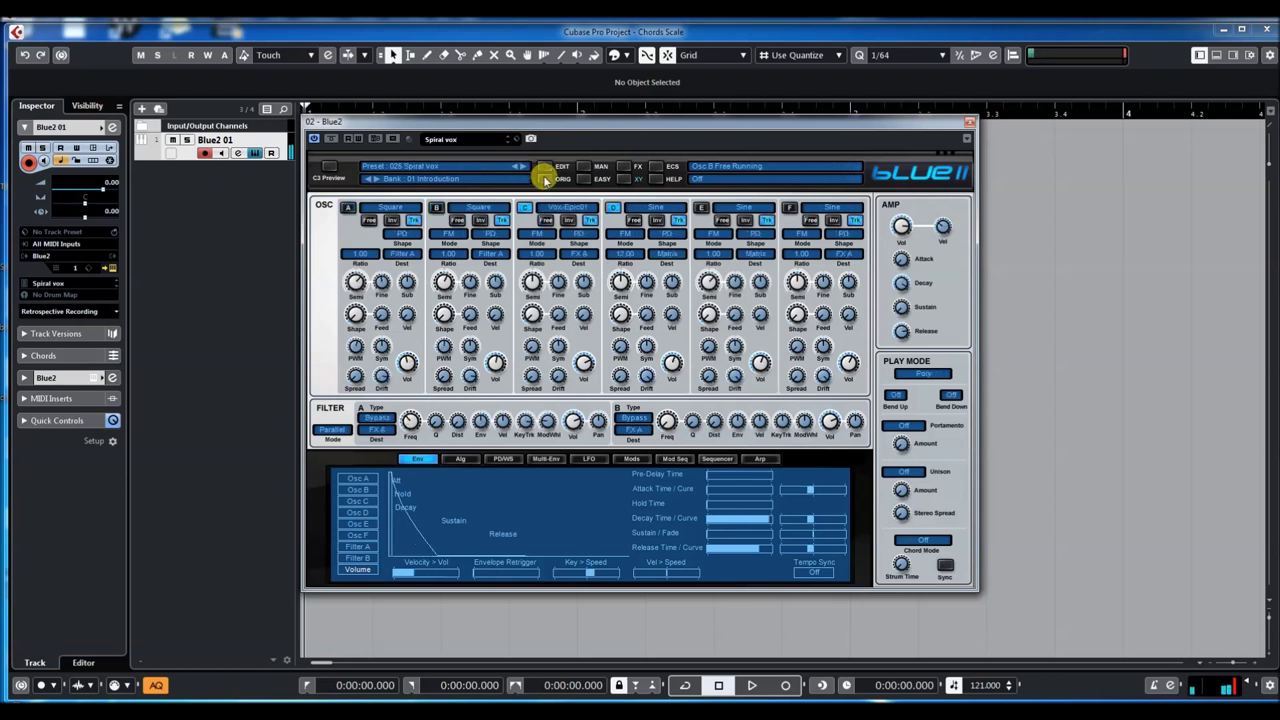
{"action": "left_click", "coordinate": [525, 165]}
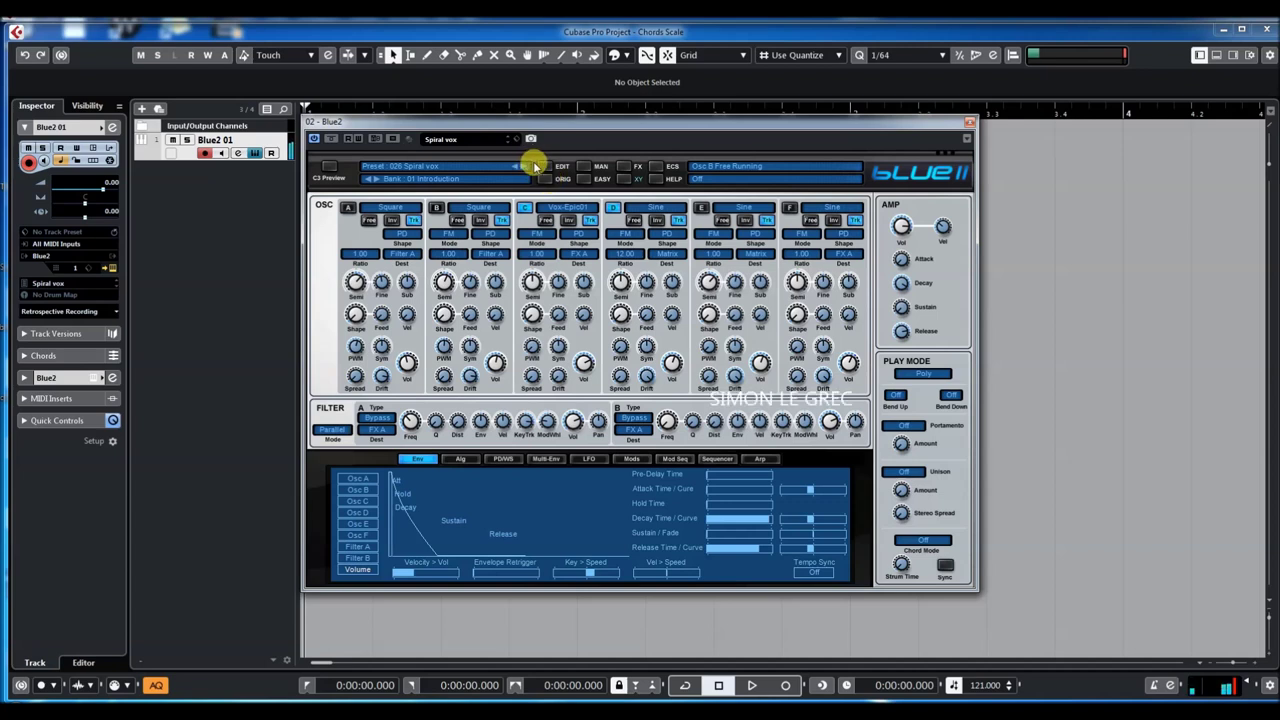
{"action": "left_click", "coordinate": [524, 168]}
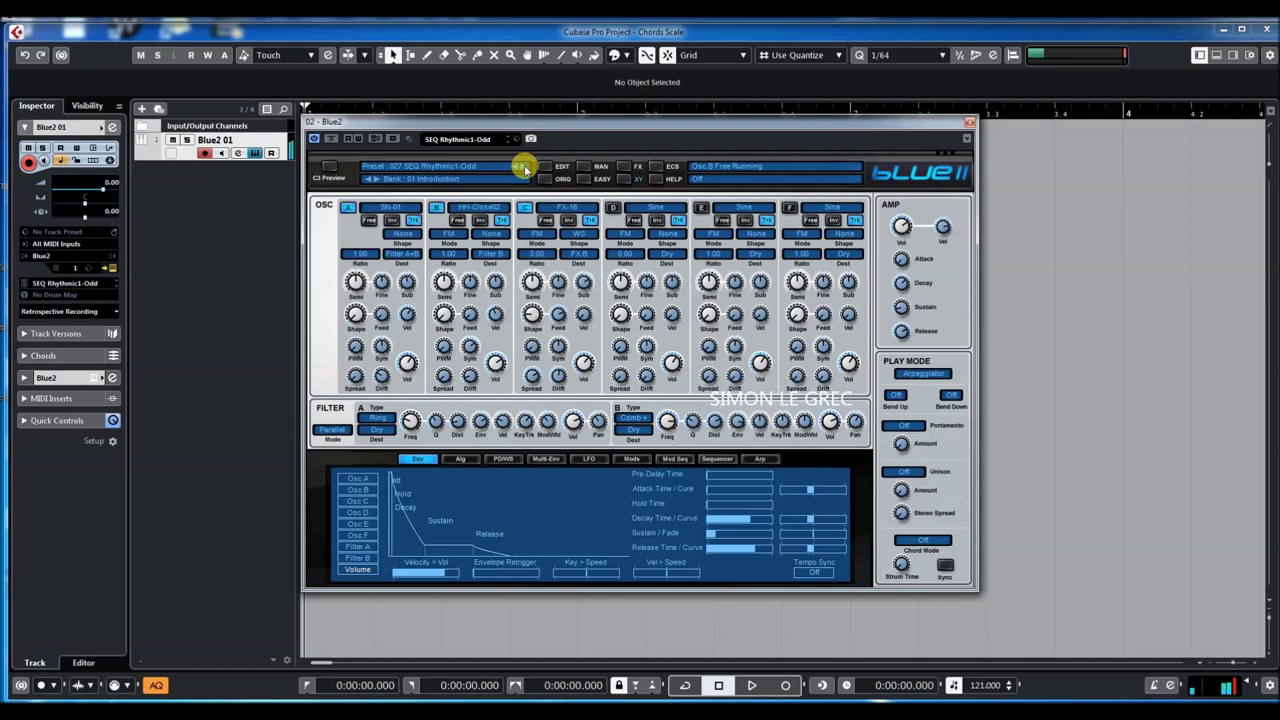
{"action": "left_click", "coordinate": [524, 168]}
Load preset 034 ARP Concepts-Odd from presets 33 to 64 and audition the presets following it, up to 039 WubTalk JoMal
{"action": "left_click", "coordinate": [437, 171]}
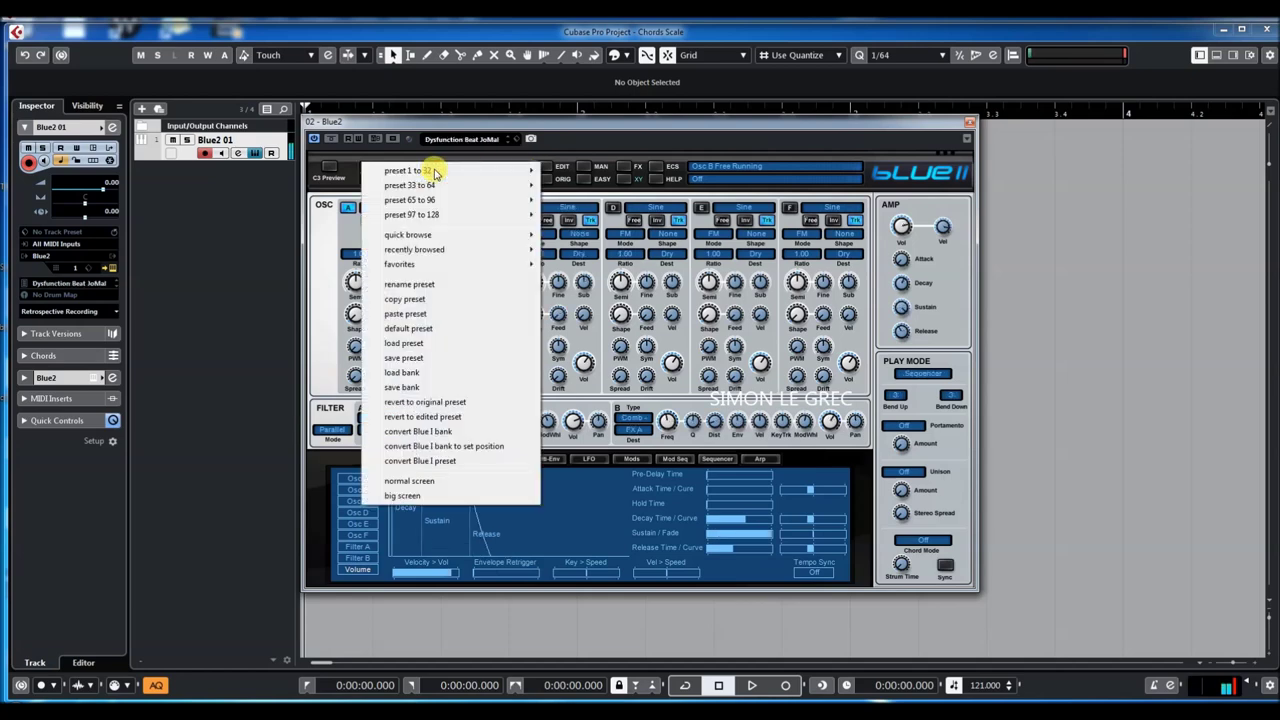
{"action": "mouse_move", "coordinate": [452, 185]}
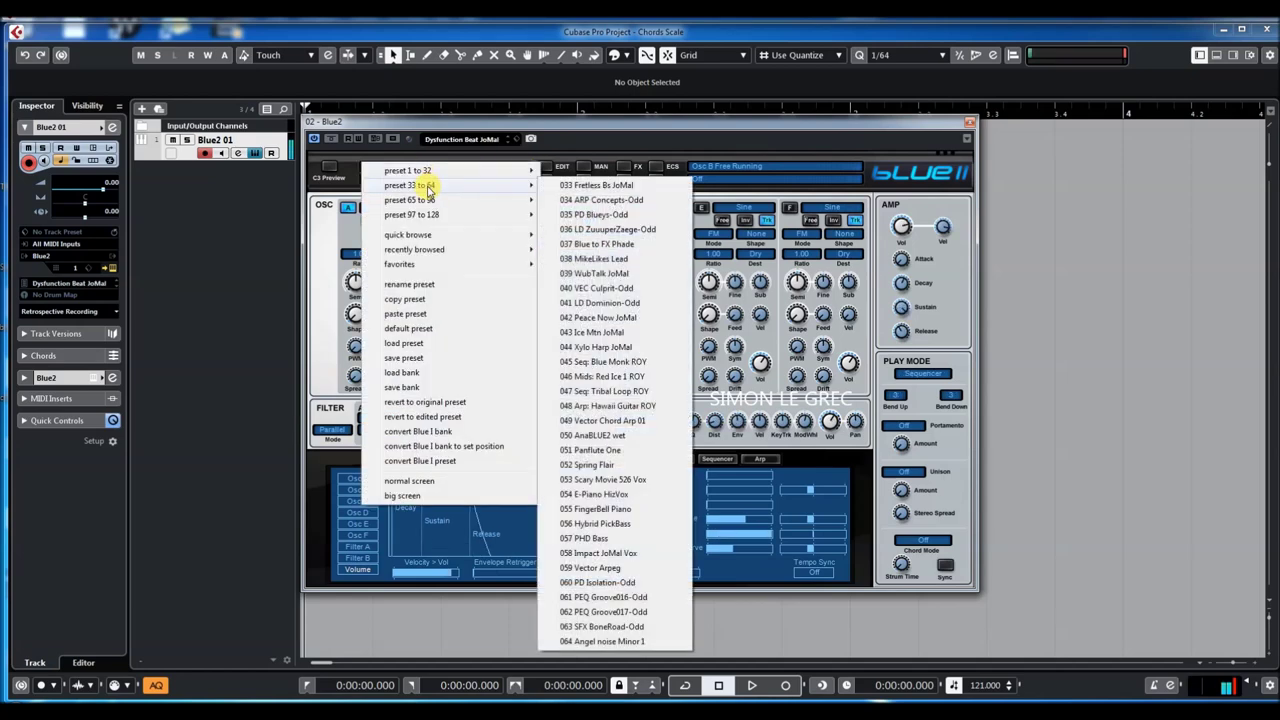
{"action": "left_click", "coordinate": [607, 202]}
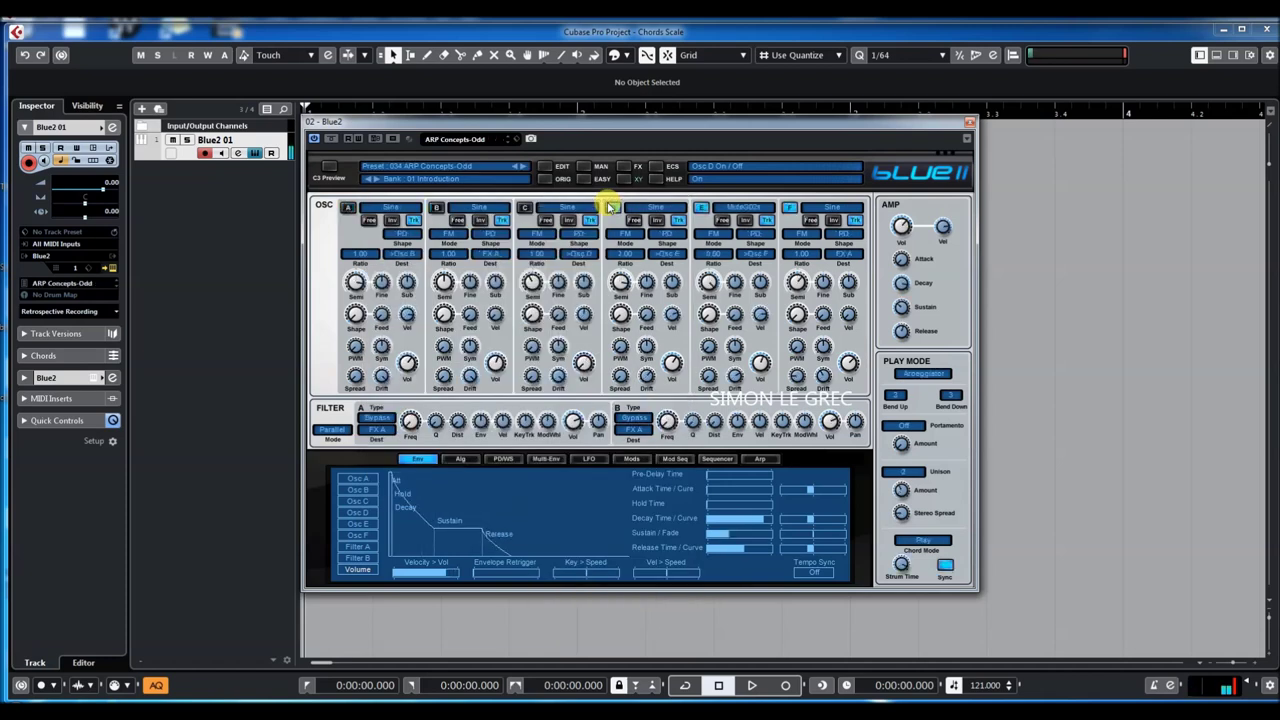
{"action": "left_click", "coordinate": [524, 168]}
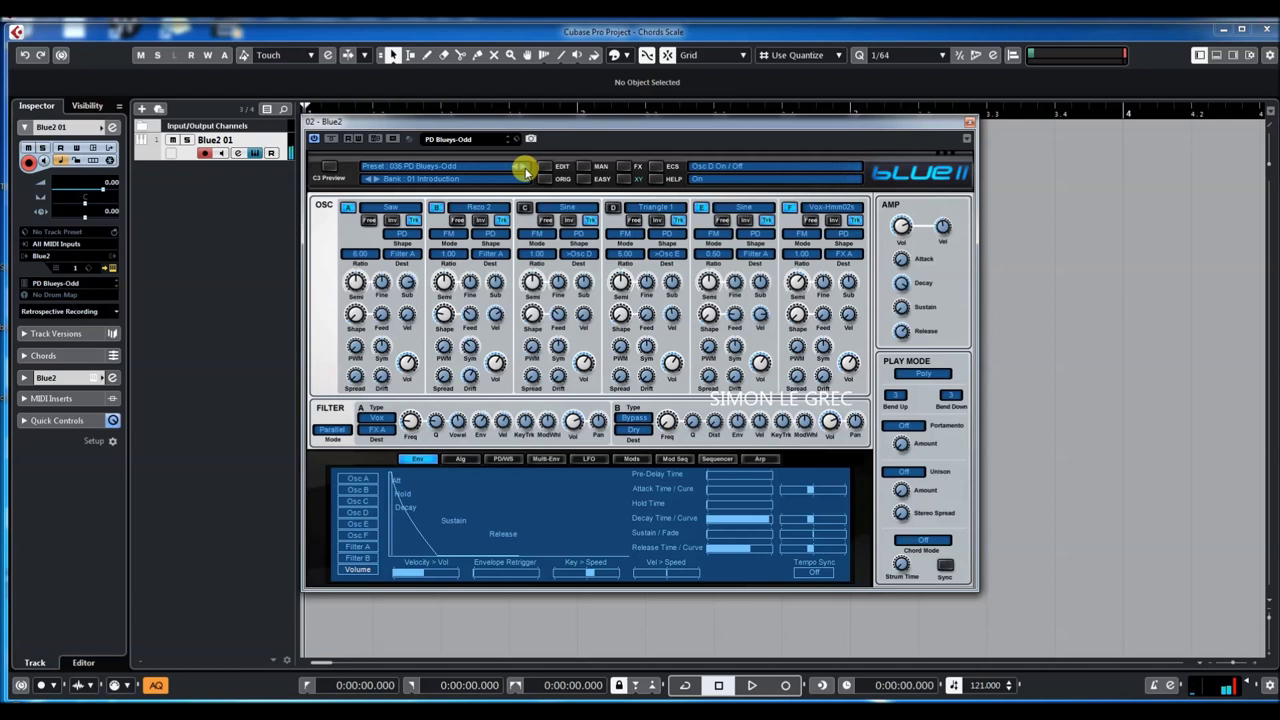
{"action": "left_click", "coordinate": [526, 172]}
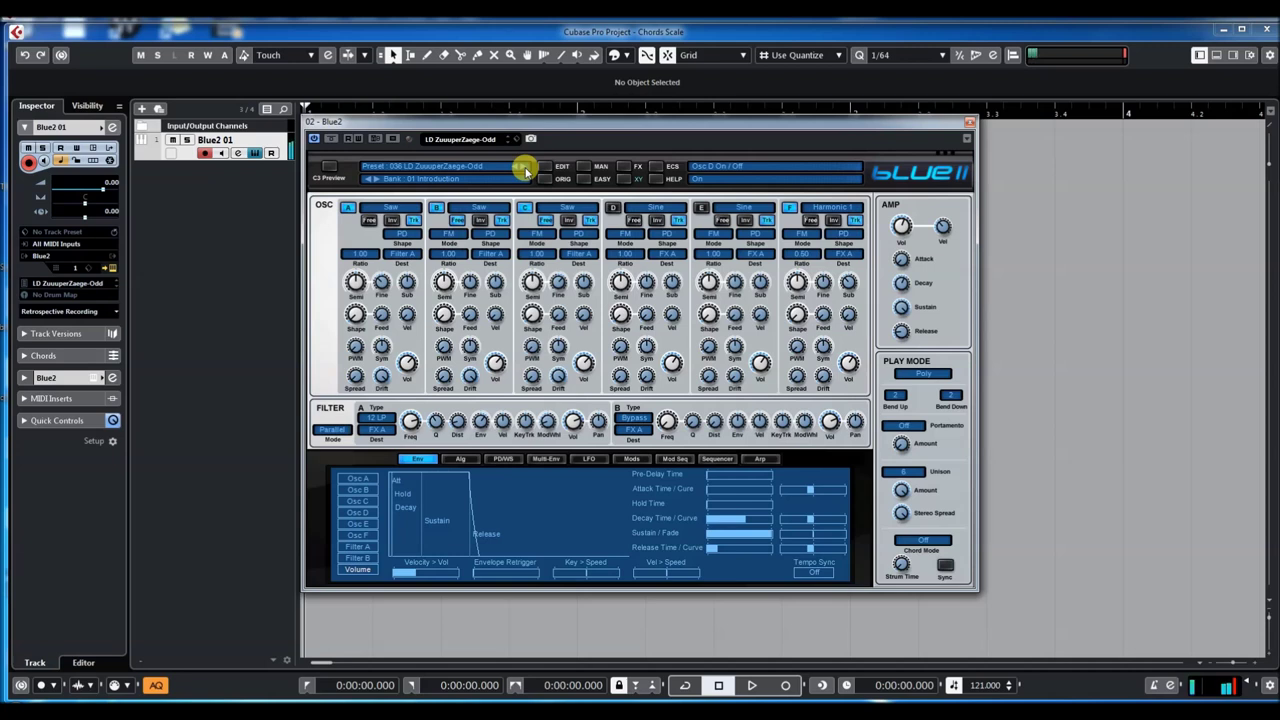
{"action": "left_click", "coordinate": [525, 168]}
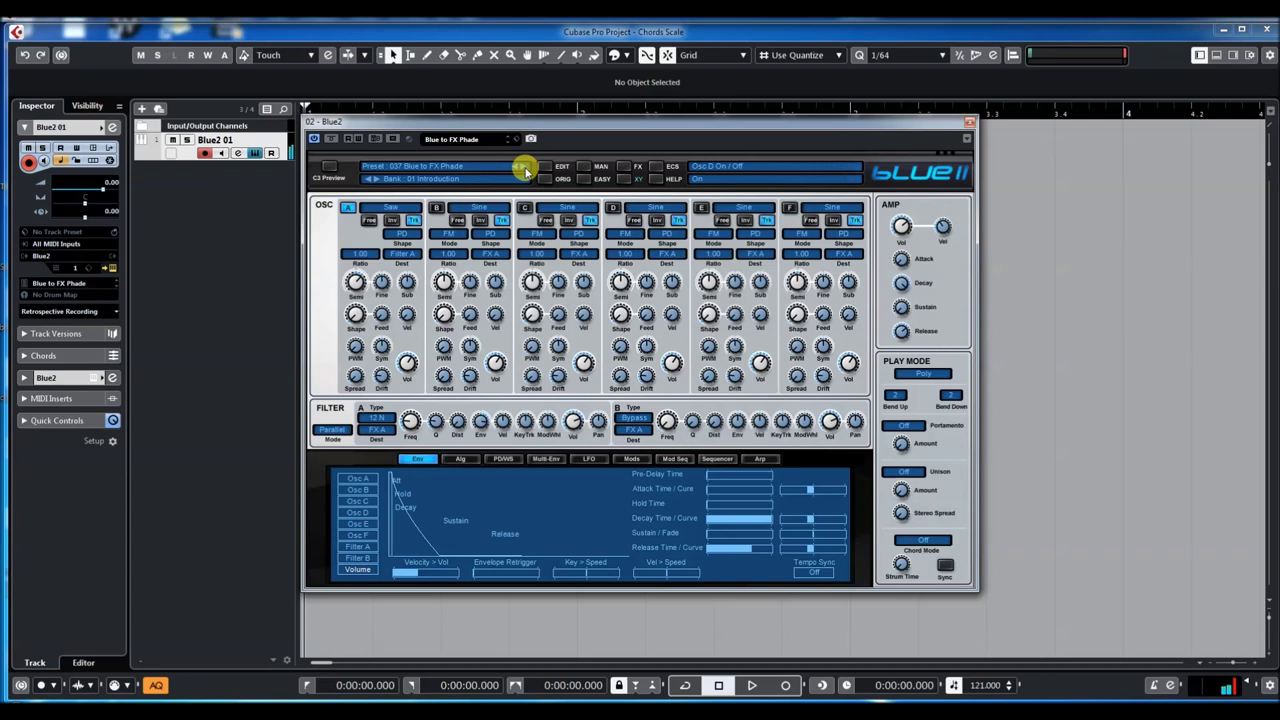
{"action": "left_click", "coordinate": [525, 168]}
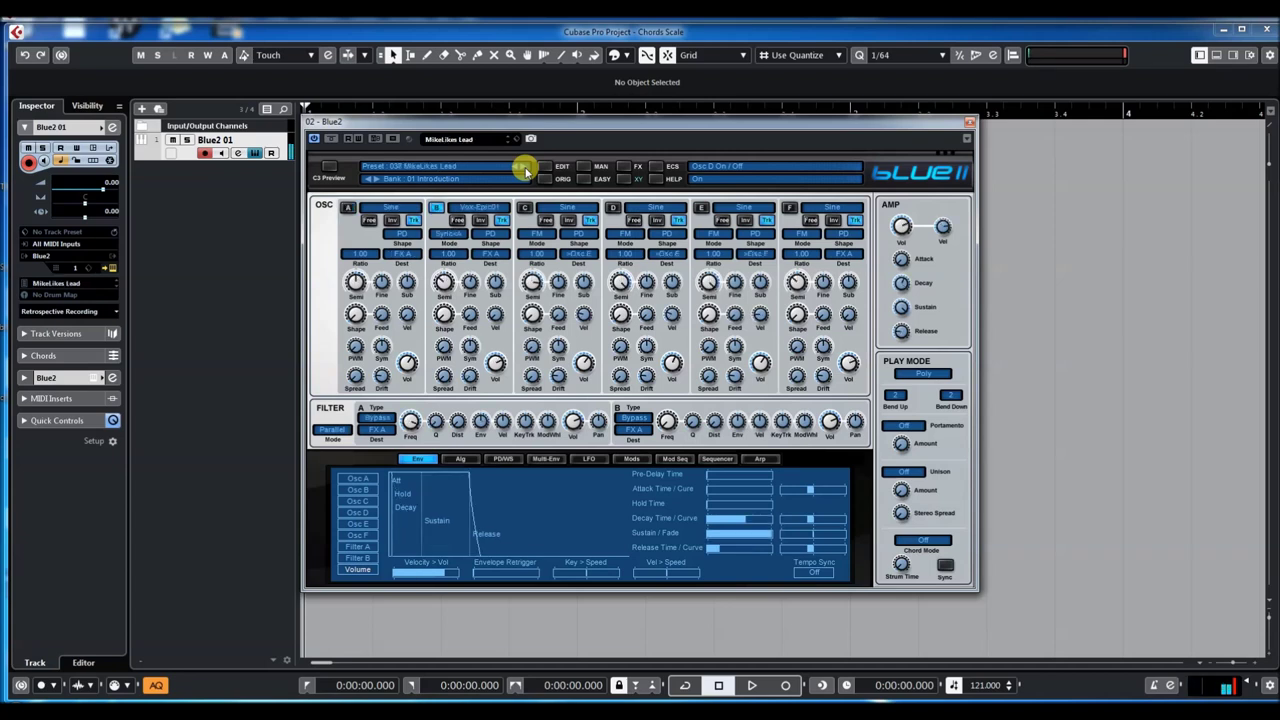
{"action": "left_click", "coordinate": [525, 168]}
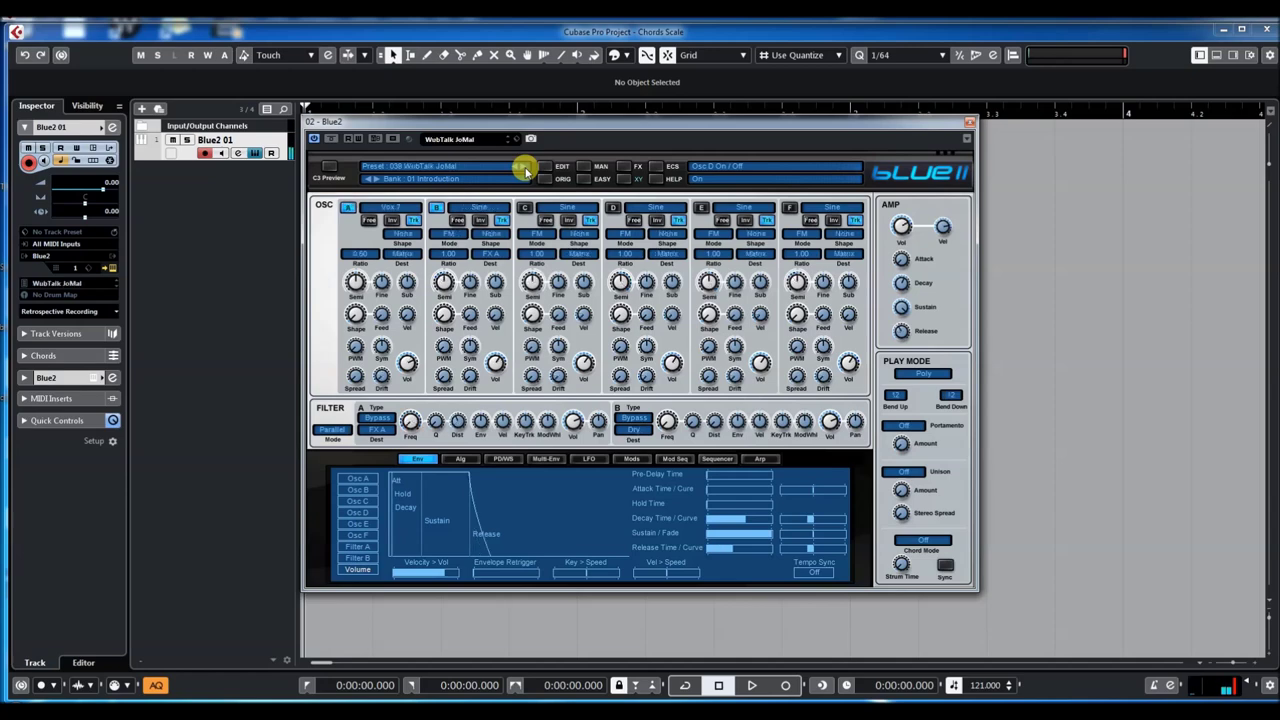
Load preset 057 PHD Bass and audition the two presets following it, 058 Impact JoMal Vox and 059 Vector Arpeg
{"action": "left_click", "coordinate": [449, 170]}
{"action": "mouse_move", "coordinate": [446, 190]}
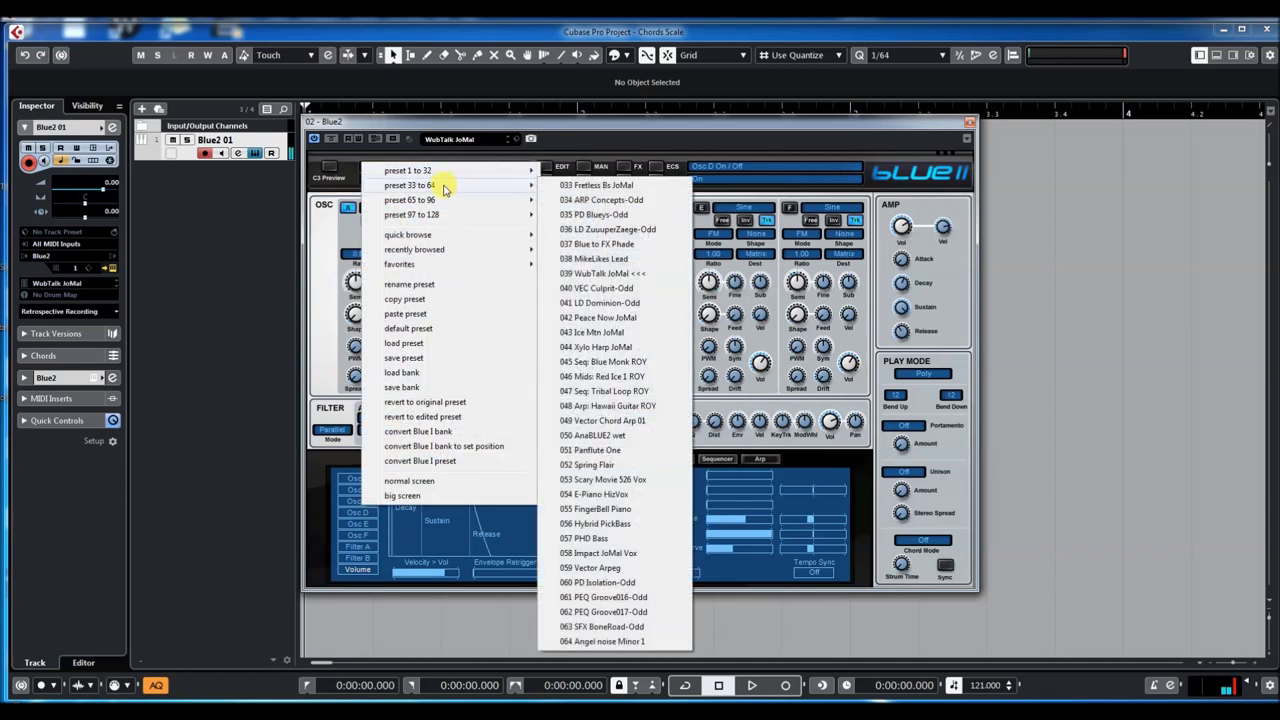
{"action": "left_click", "coordinate": [593, 538]}
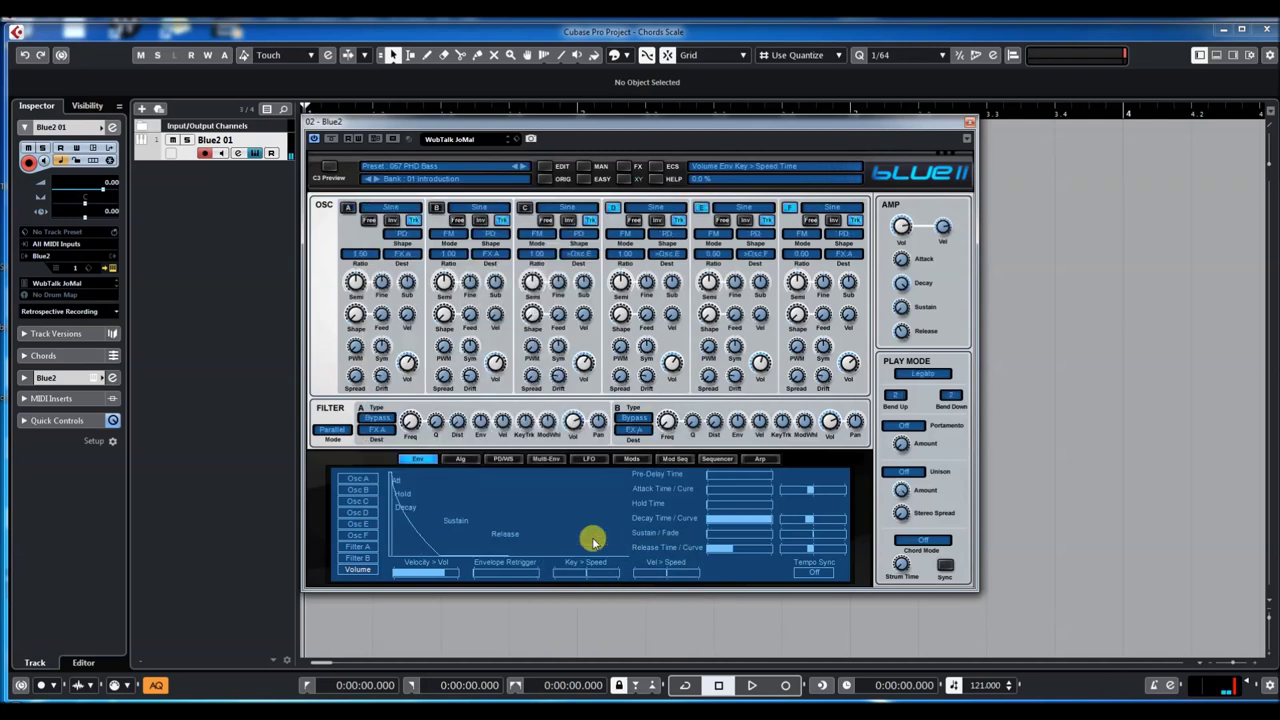
{"action": "left_click", "coordinate": [522, 167]}
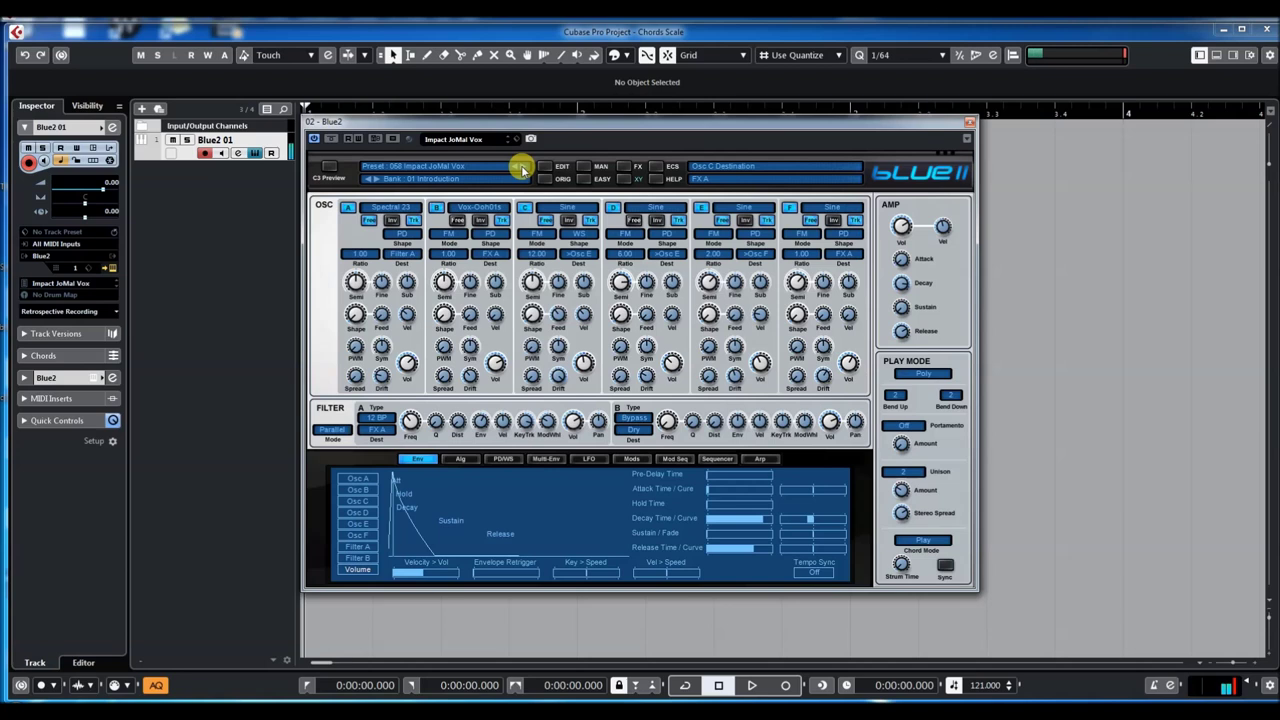
{"action": "left_click", "coordinate": [522, 167]}
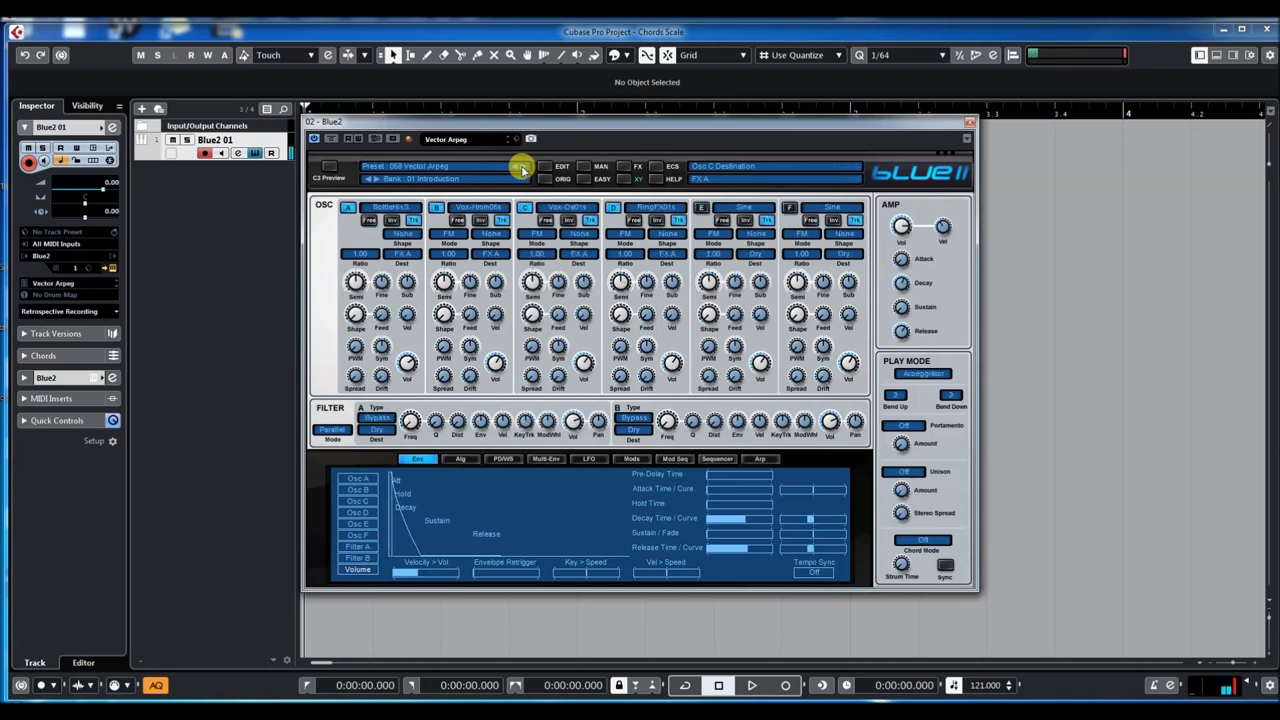
Audition the next three presets in order: 060 PD Isolation-Odd, 061 PEQ Groove016-Odd and 062 PEQ Groove017-Odd
{"action": "left_click", "coordinate": [522, 167]}
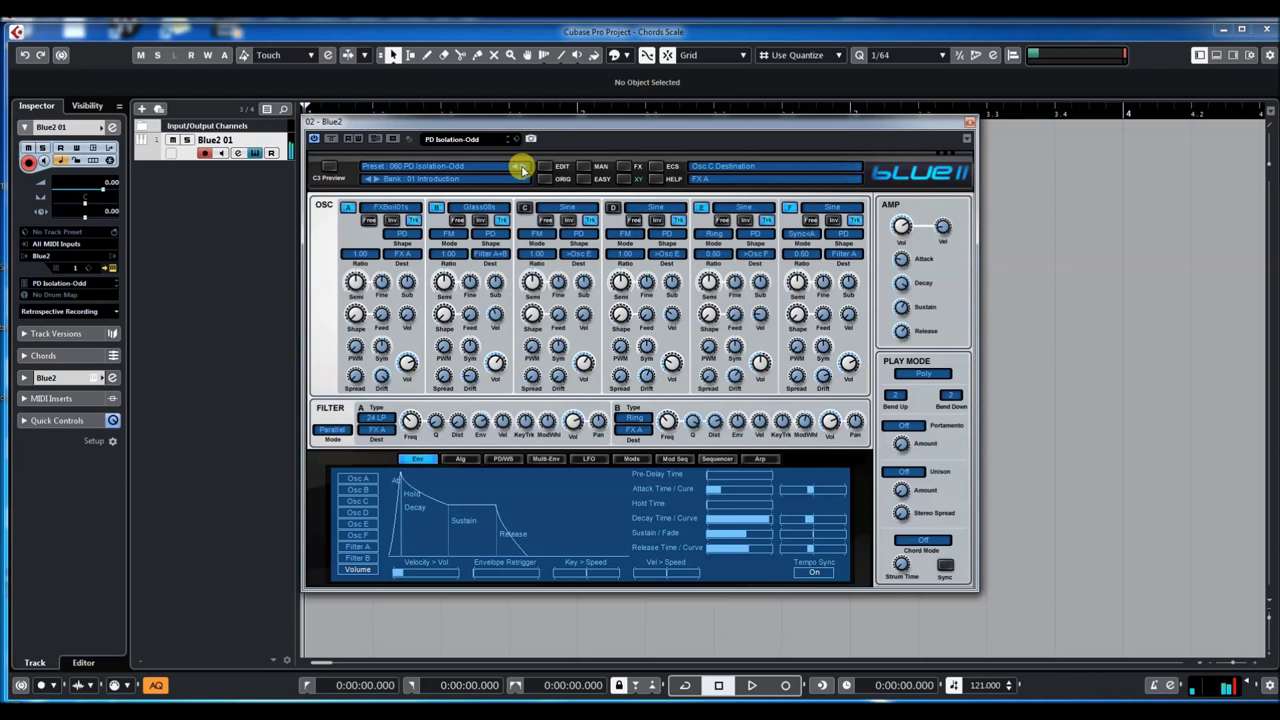
{"action": "left_click", "coordinate": [522, 167]}
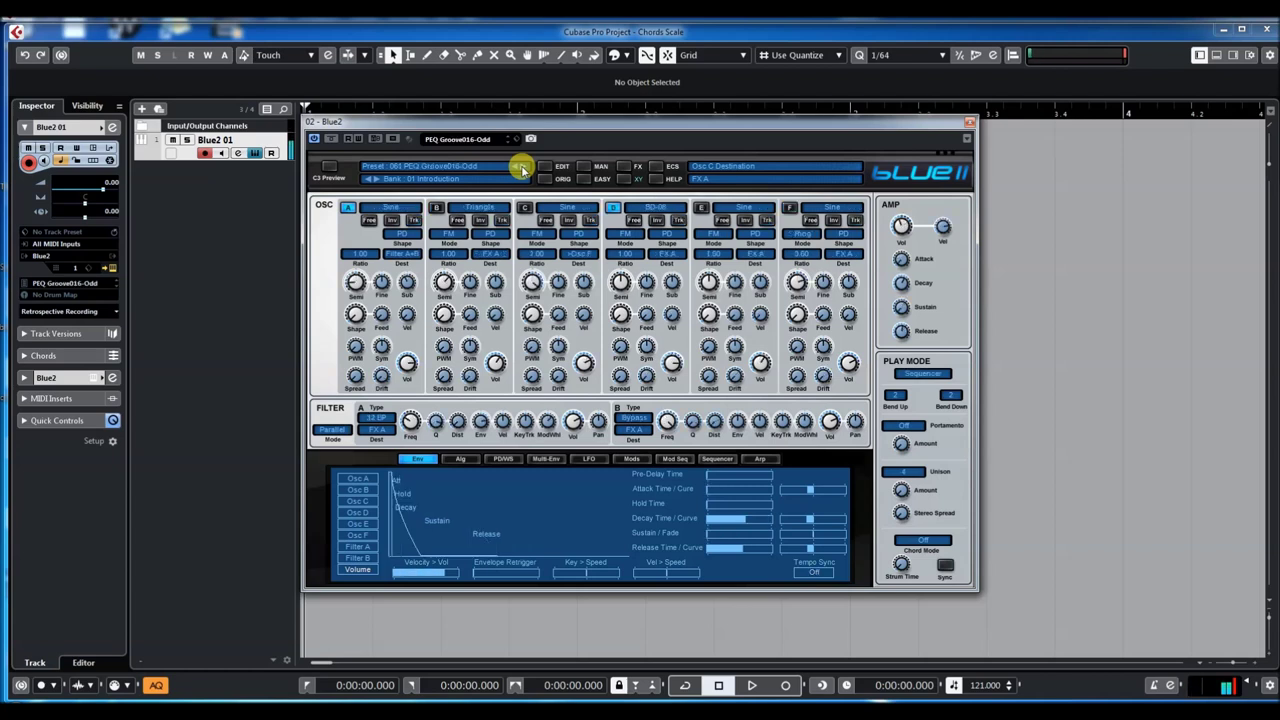
{"action": "left_click", "coordinate": [522, 167]}
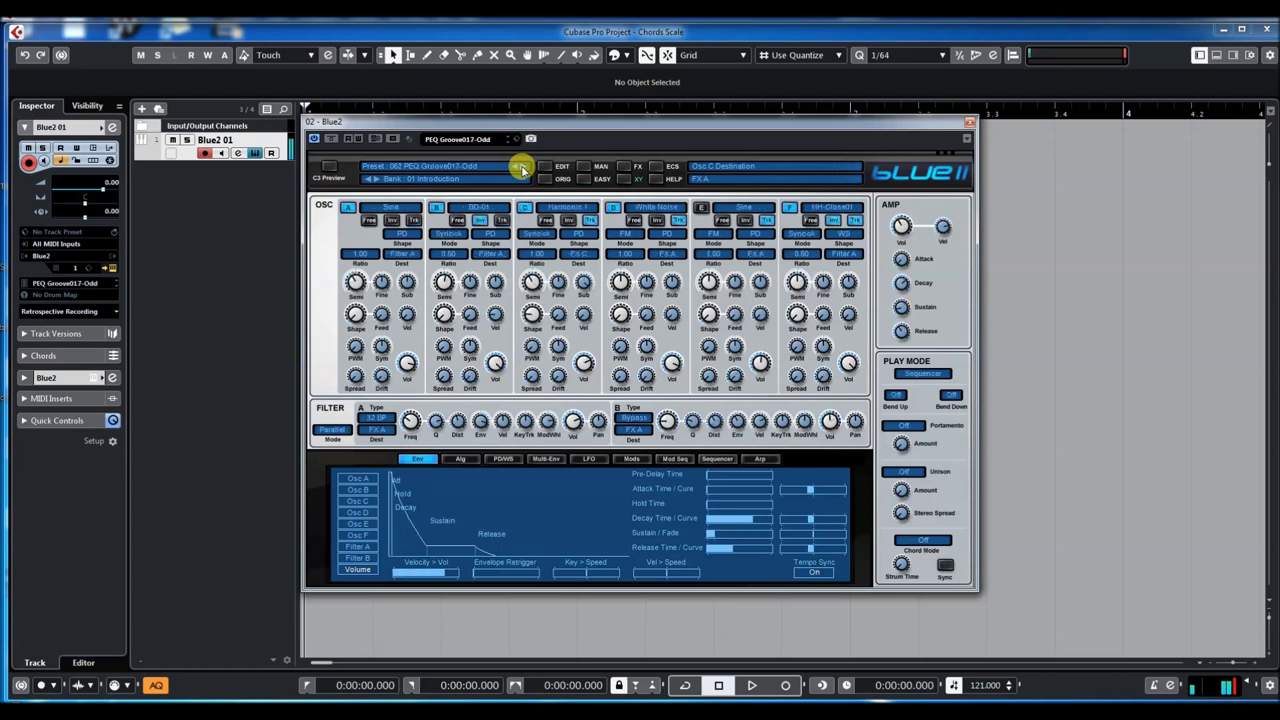
Load preset 097 PAD - Eternity - A Skelt from presets 97 to 128 and audition the presets following it, up to 100 Bells Ahoy JoMal
{"action": "left_click", "coordinate": [443, 170]}
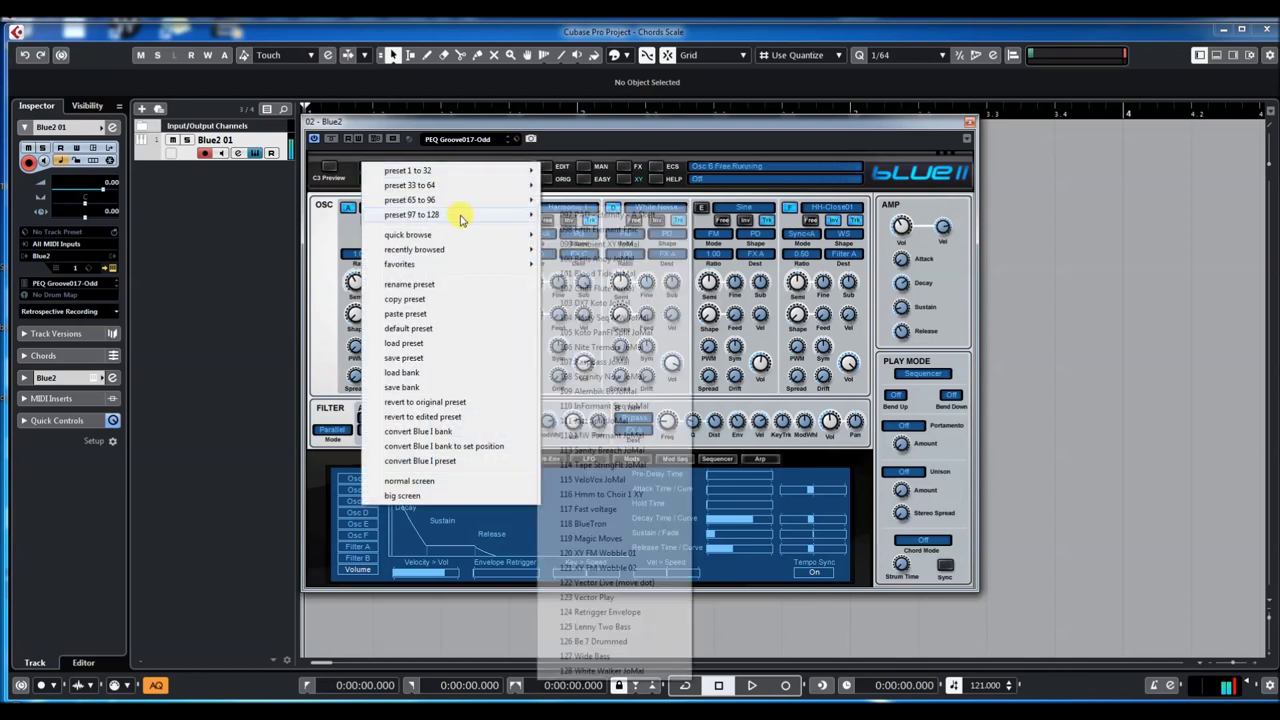
{"action": "mouse_move", "coordinate": [468, 203]}
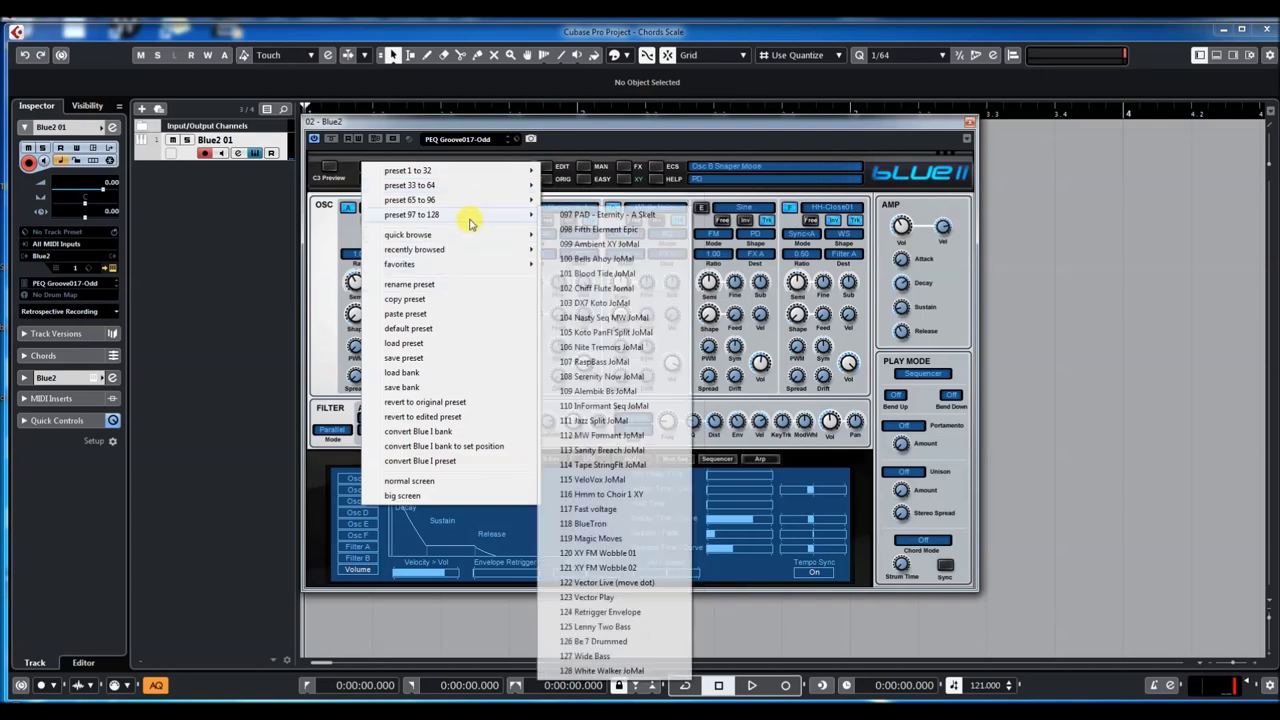
{"action": "left_click", "coordinate": [606, 214]}
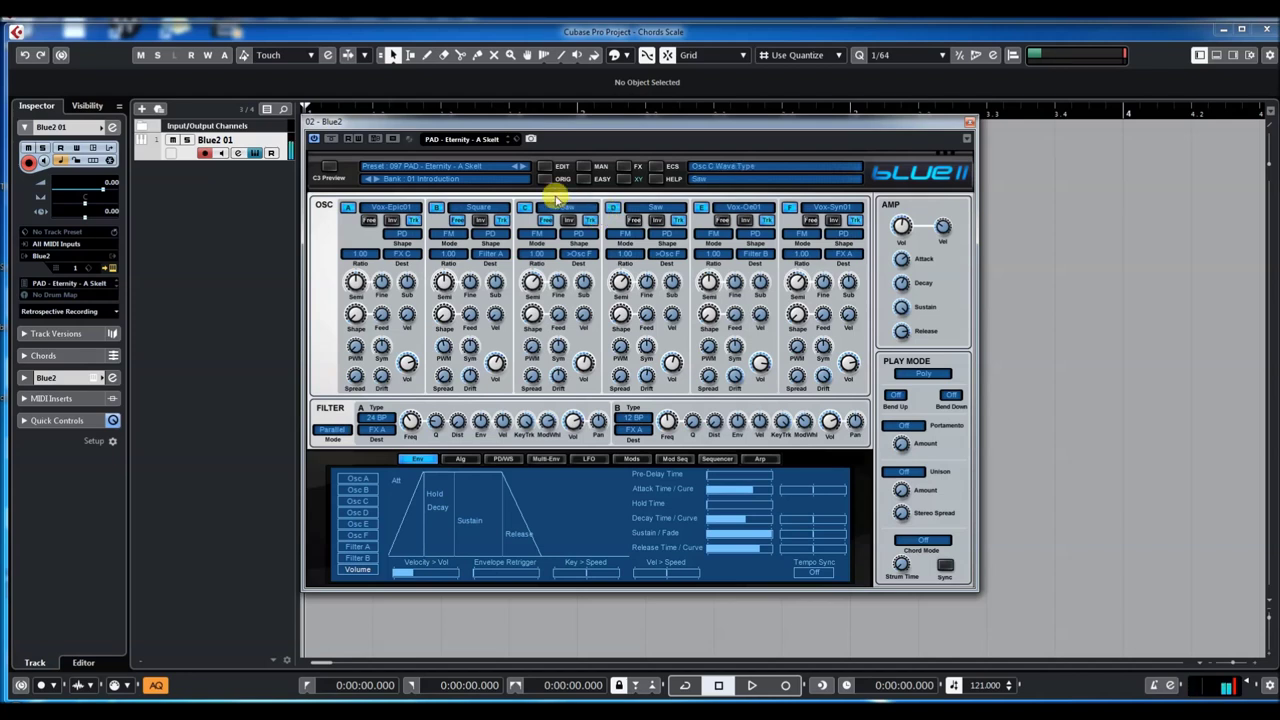
{"action": "left_click", "coordinate": [522, 167]}
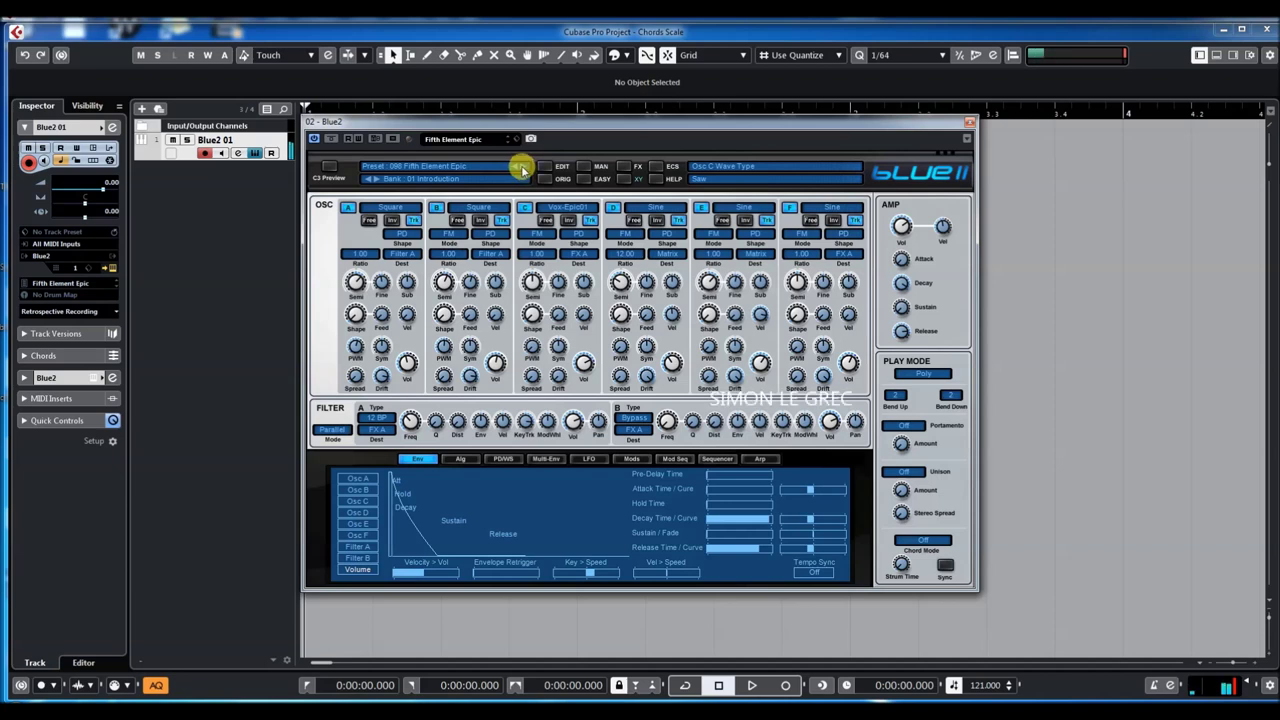
{"action": "left_click", "coordinate": [522, 170]}
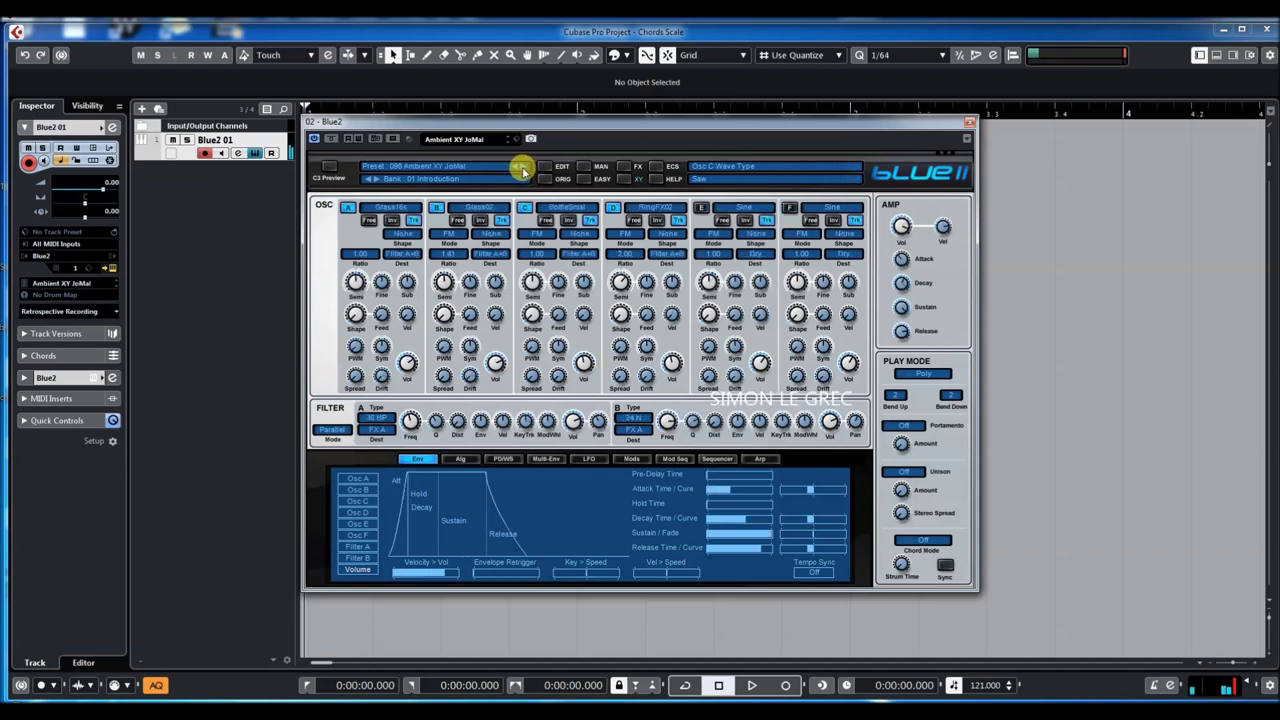
{"action": "left_click", "coordinate": [522, 170]}
Load preset 056 Hybrid PickBass from presets 33 to 64 and audition the two following it, 057 PHD Bass and 058 Impact JoMal Vox
{"action": "left_click", "coordinate": [446, 170]}
{"action": "mouse_move", "coordinate": [446, 171]}
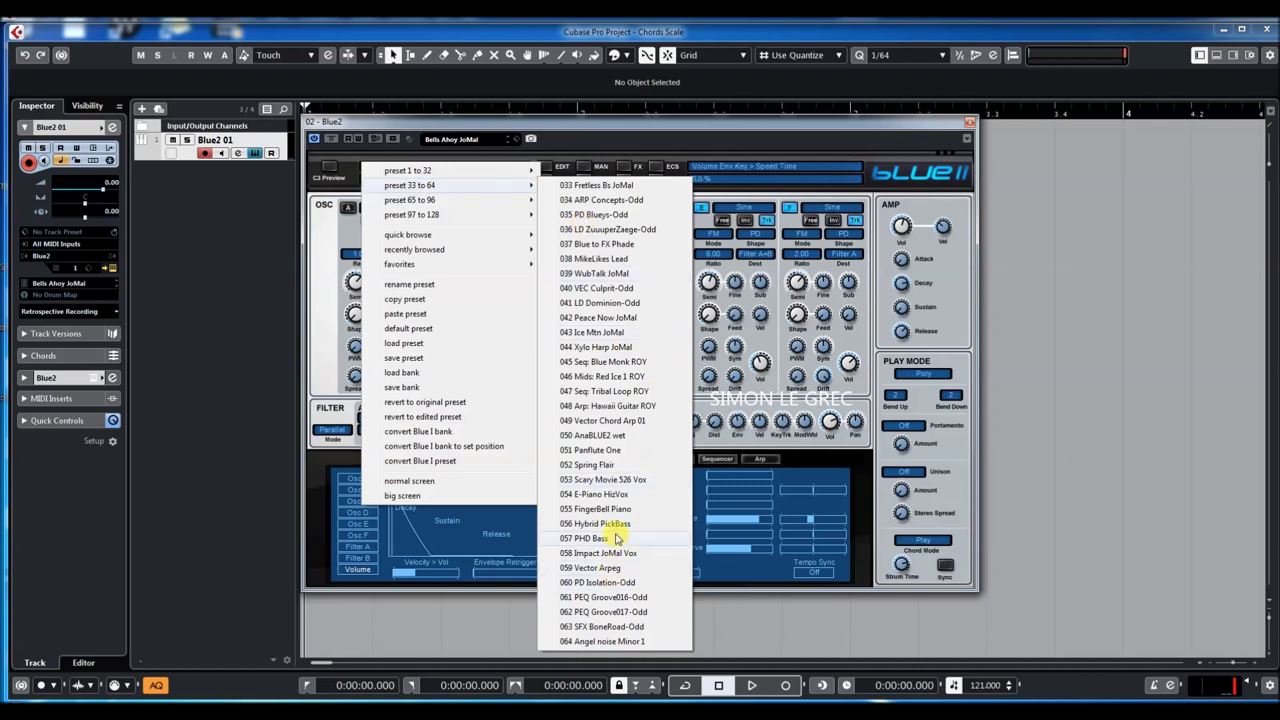
{"action": "left_click", "coordinate": [612, 523]}
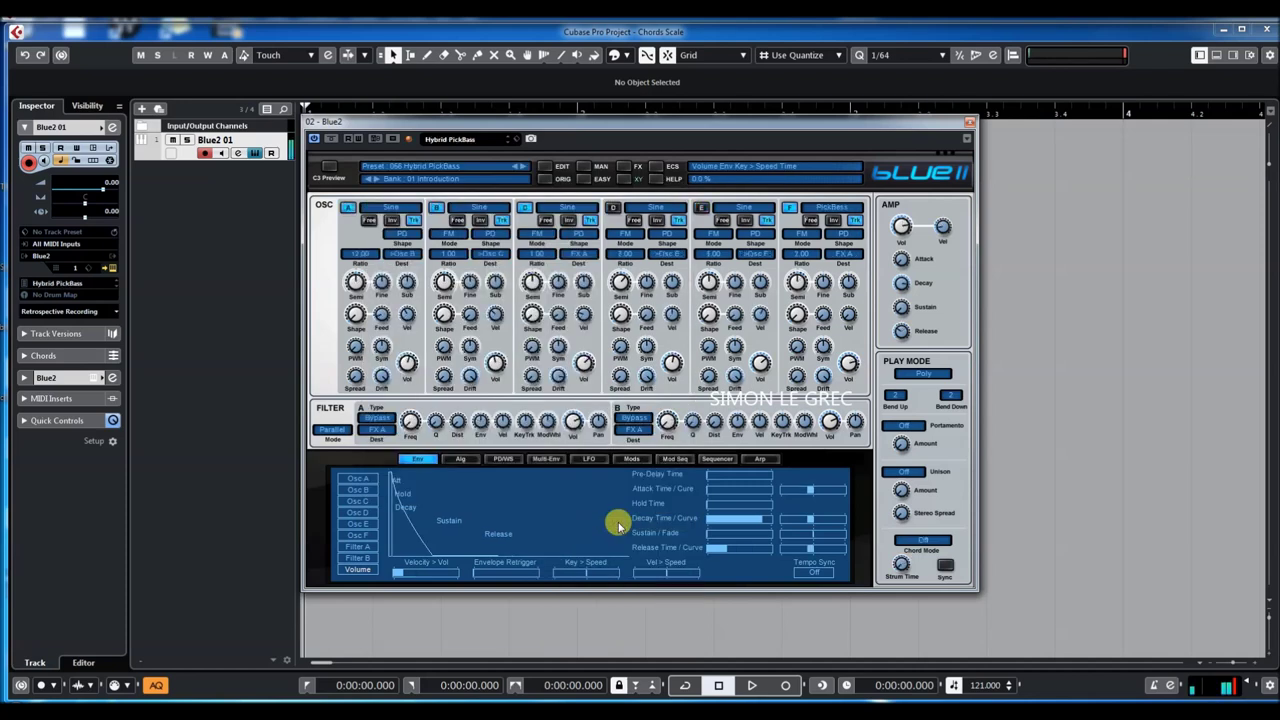
{"action": "left_click", "coordinate": [521, 166]}
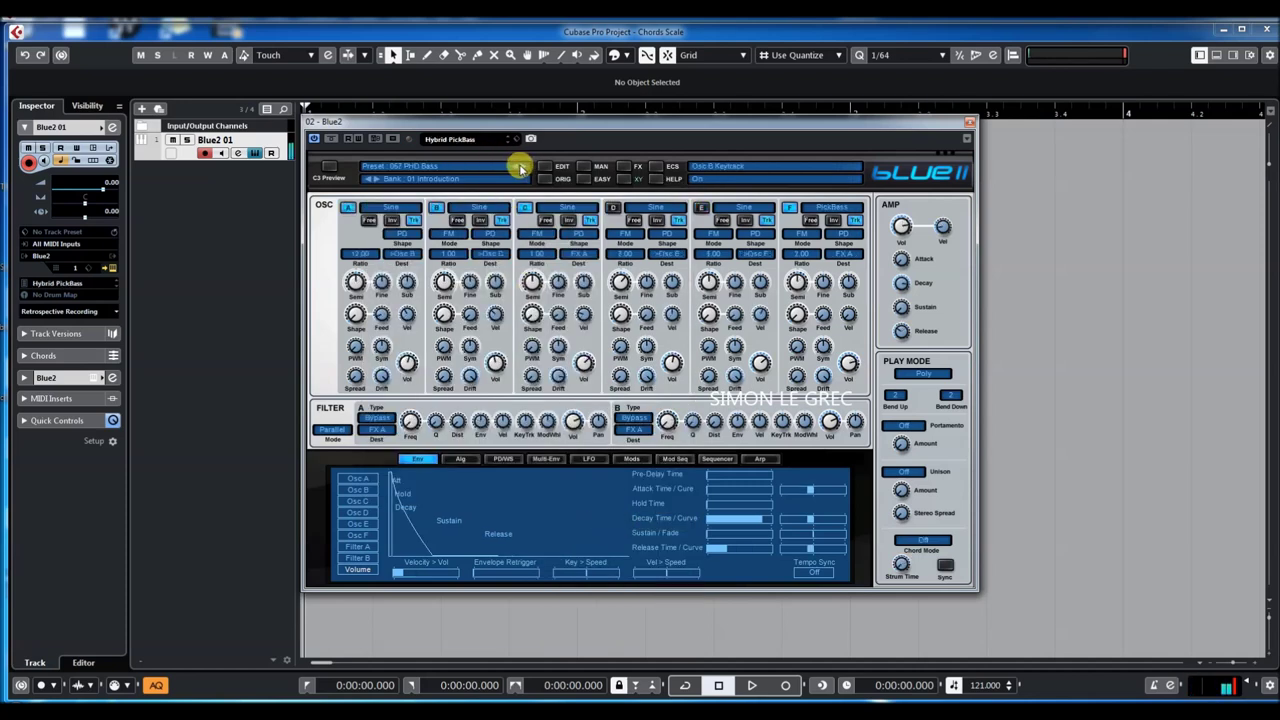
{"action": "left_click", "coordinate": [450, 171]}
{"action": "left_click", "coordinate": [596, 148]}
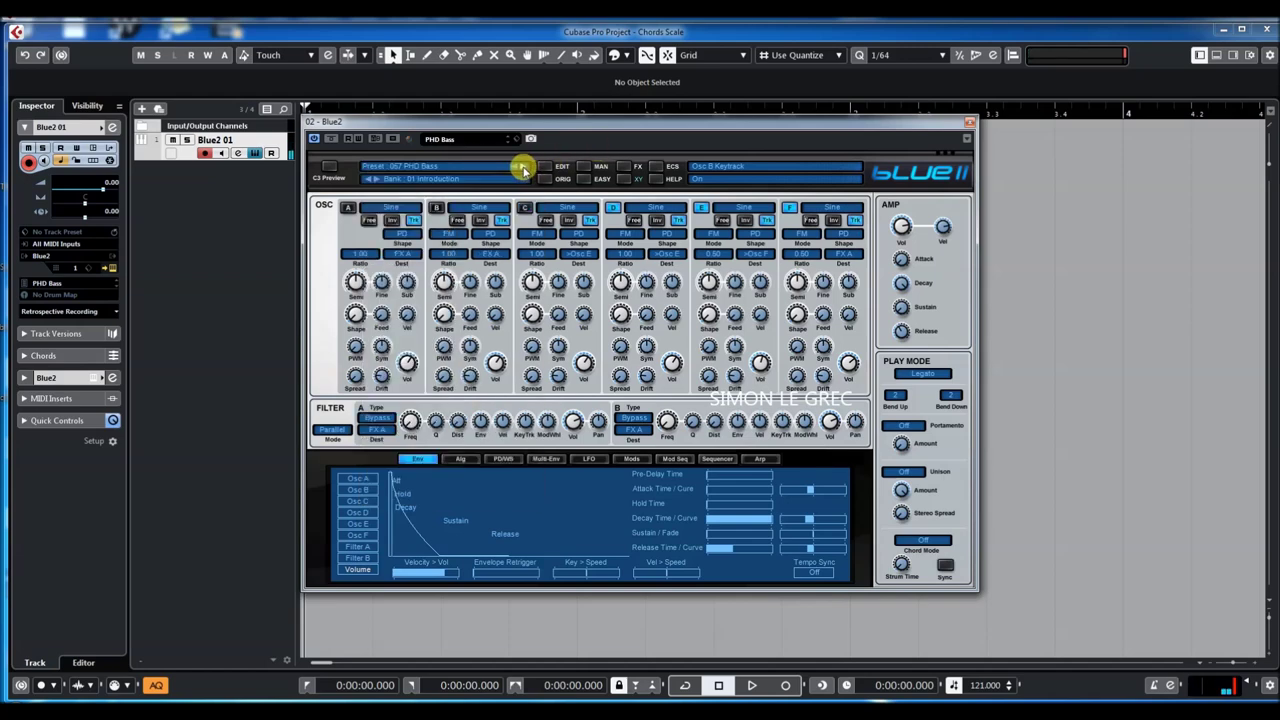
{"action": "left_click", "coordinate": [521, 168]}
Load preset 100 Bells Ahoy JoMal from presets 97 to 128 and audition the one following it, 101 Blood Tide JoMal
{"action": "left_click", "coordinate": [434, 168]}
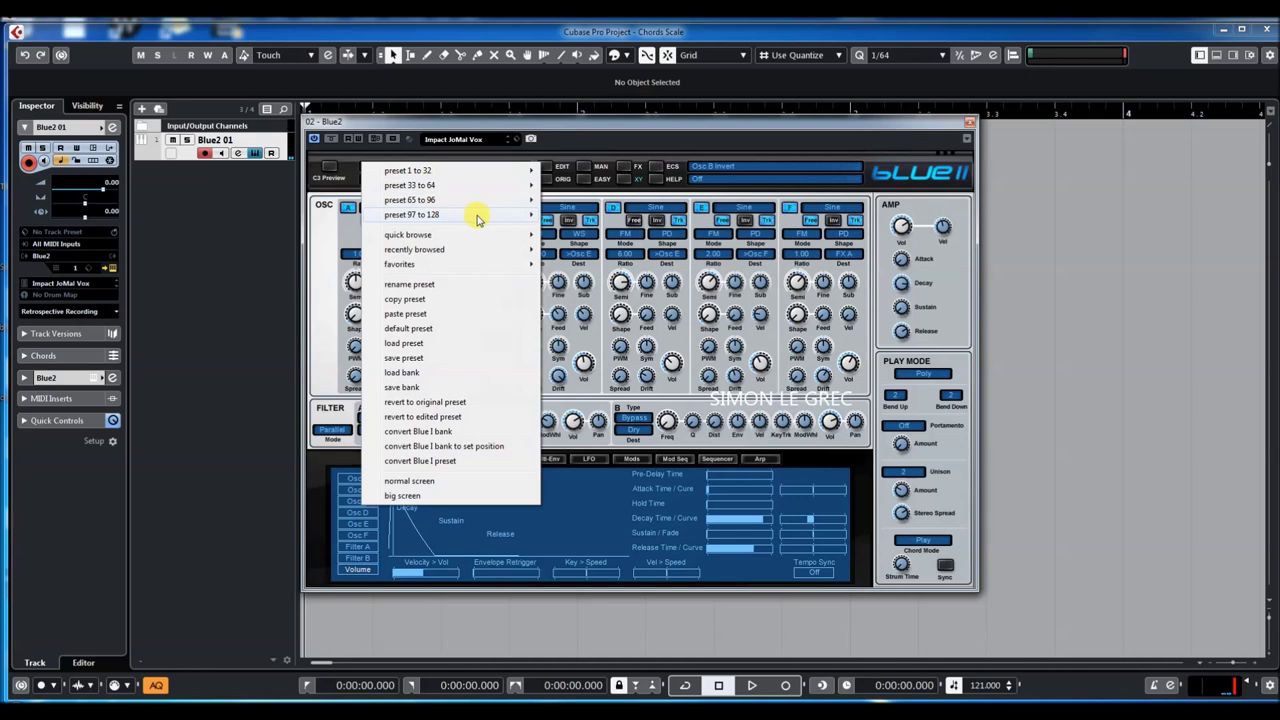
{"action": "mouse_move", "coordinate": [465, 214]}
{"action": "left_click", "coordinate": [590, 259]}
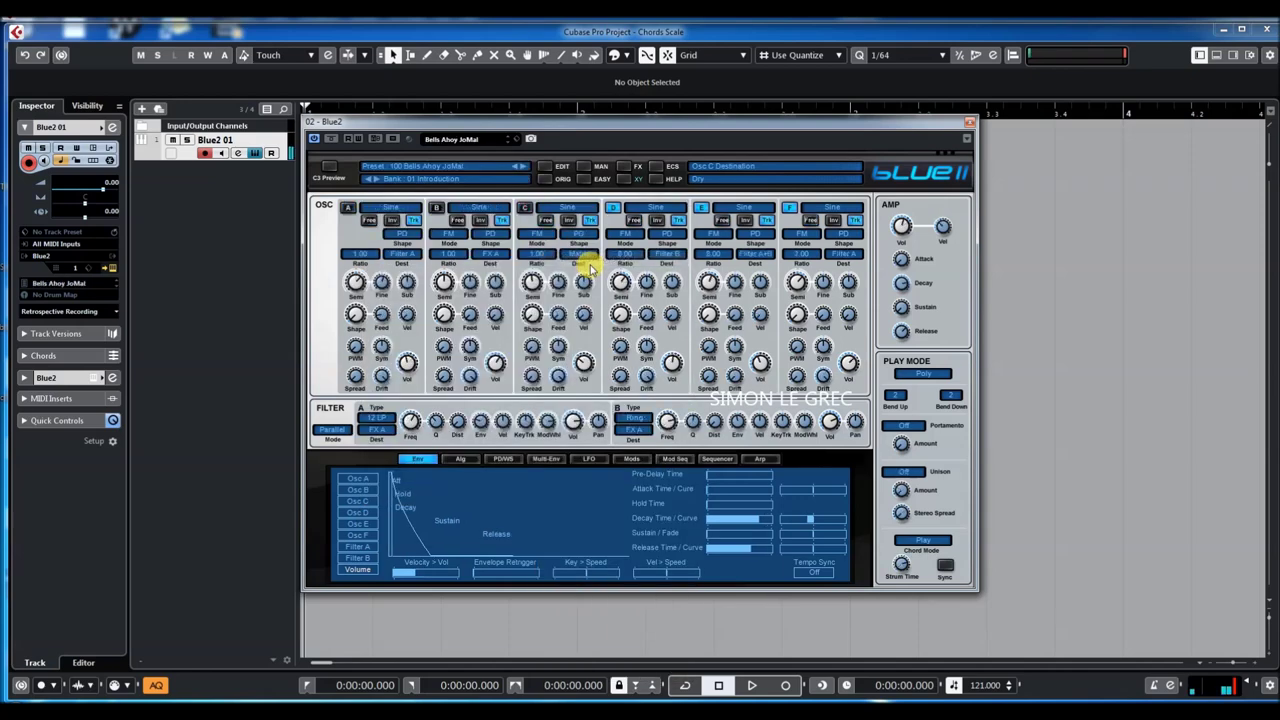
{"action": "left_click", "coordinate": [524, 170]}
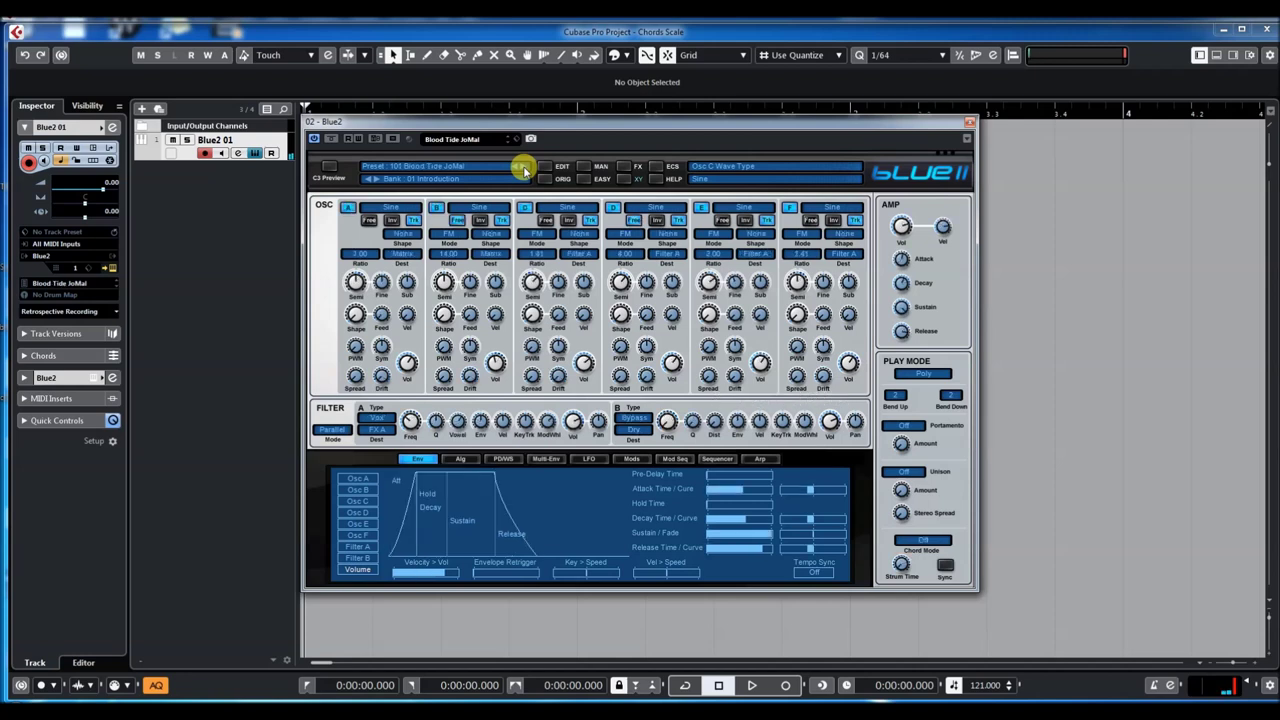